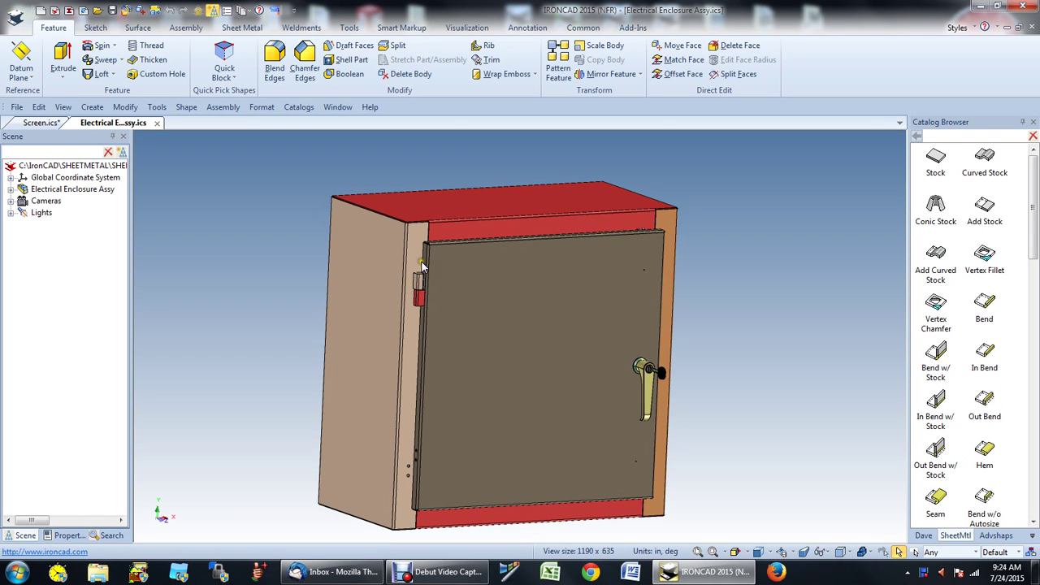
# Step: Isolate the enclosure's tan side-and-back panel by hiding all unselected parts
pyautogui.scroll(2, 455, 271)
pyautogui.scroll(1, 490, 274)
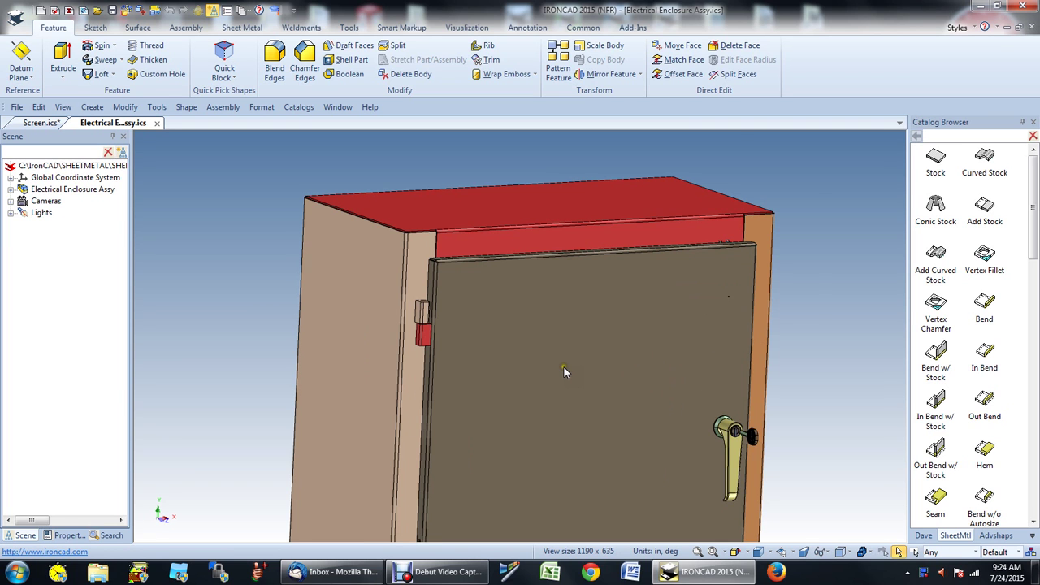
pyautogui.scroll(1, 564, 368)
pyautogui.click(304, 272)
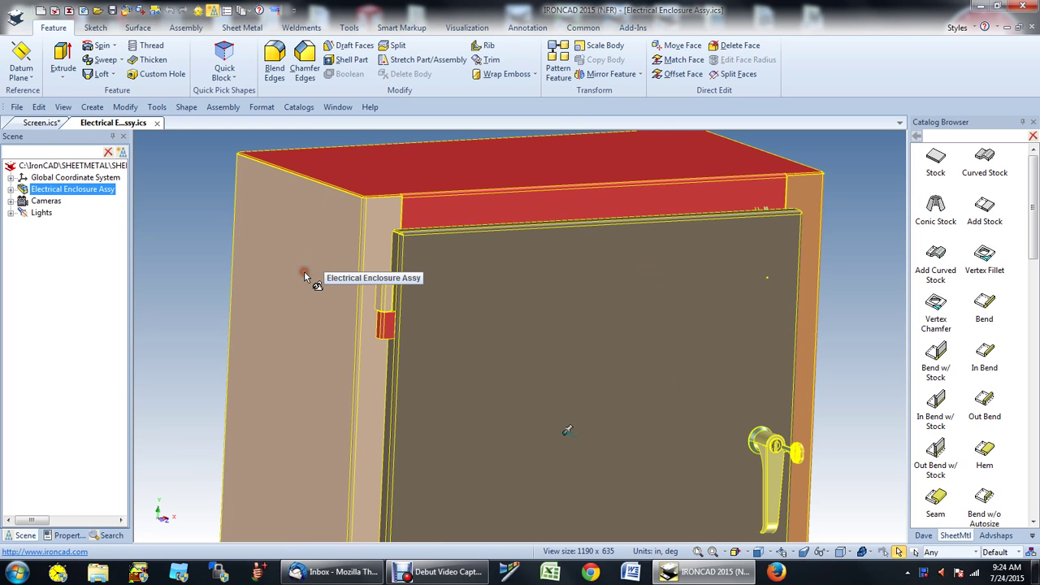
pyautogui.click(304, 271)
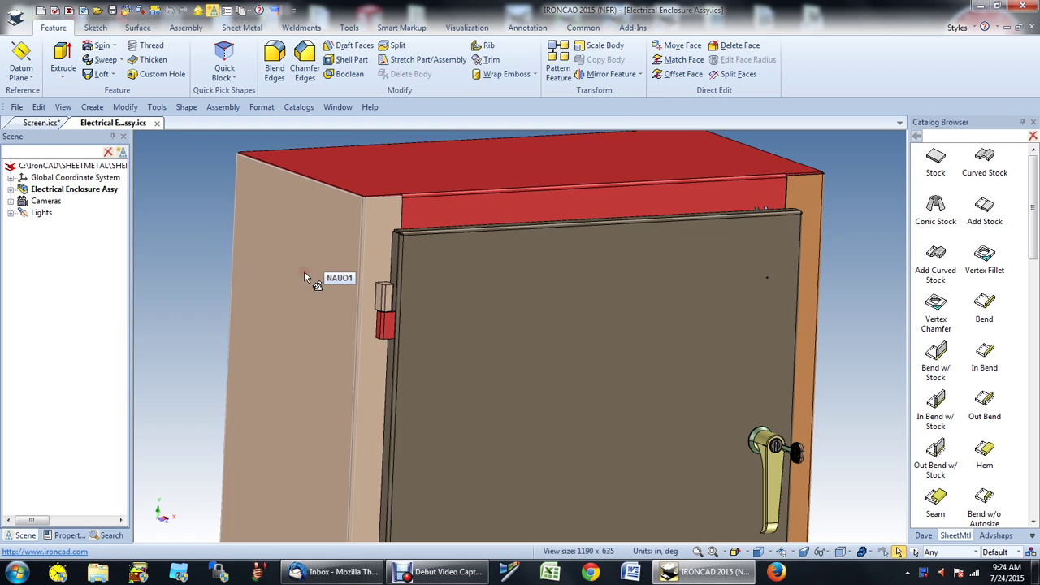
pyautogui.rightClick(304, 271)
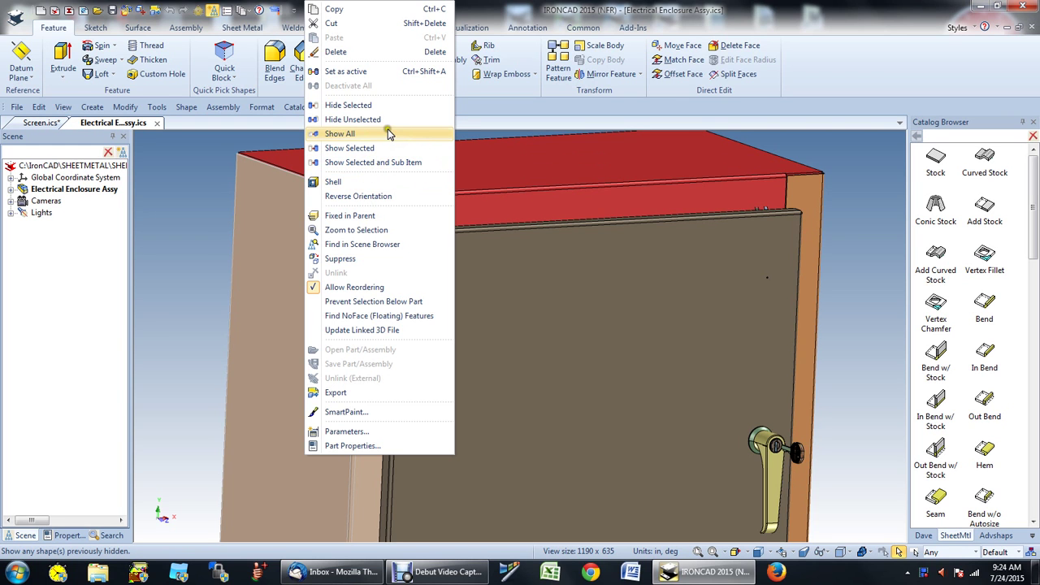
pyautogui.click(389, 134)
pyautogui.scroll(-3, 387, 325)
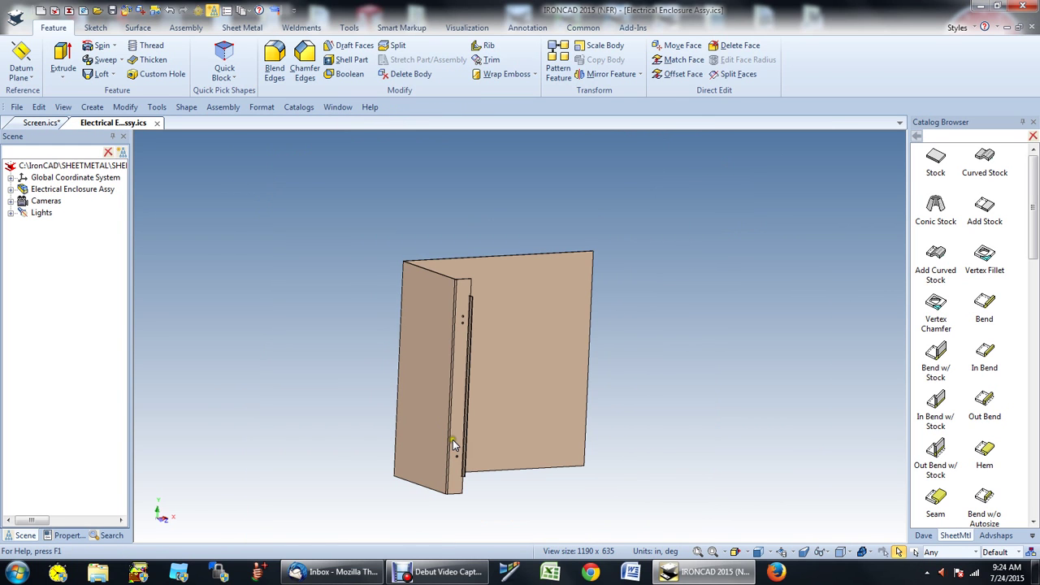
# Step: Edit the face radius of the outer bend at the panel's front vertical corner, setting a circular radius of 0.2 in
pyautogui.scroll(1, 471, 431)
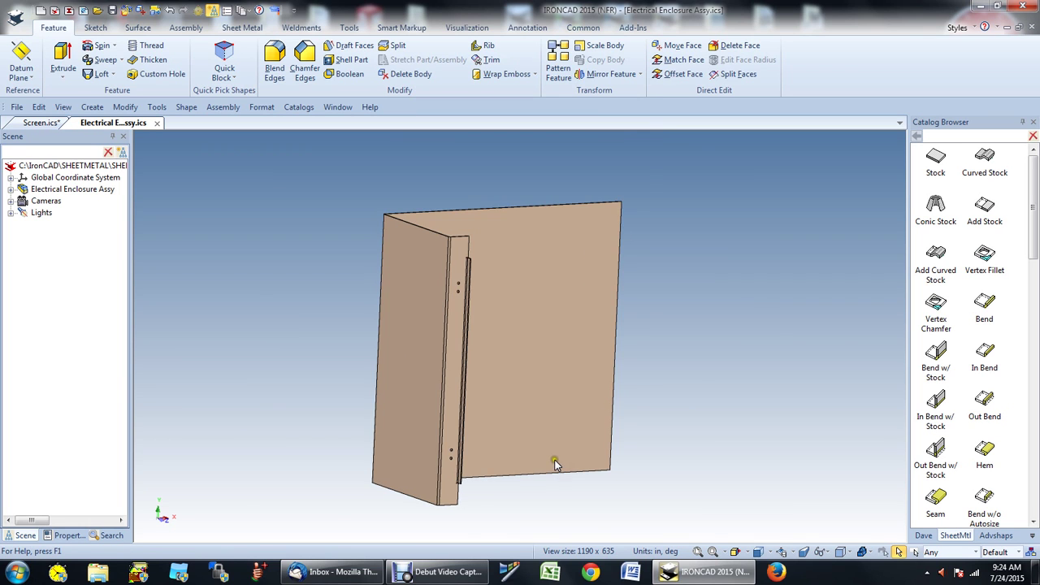
pyautogui.scroll(1, 528, 398)
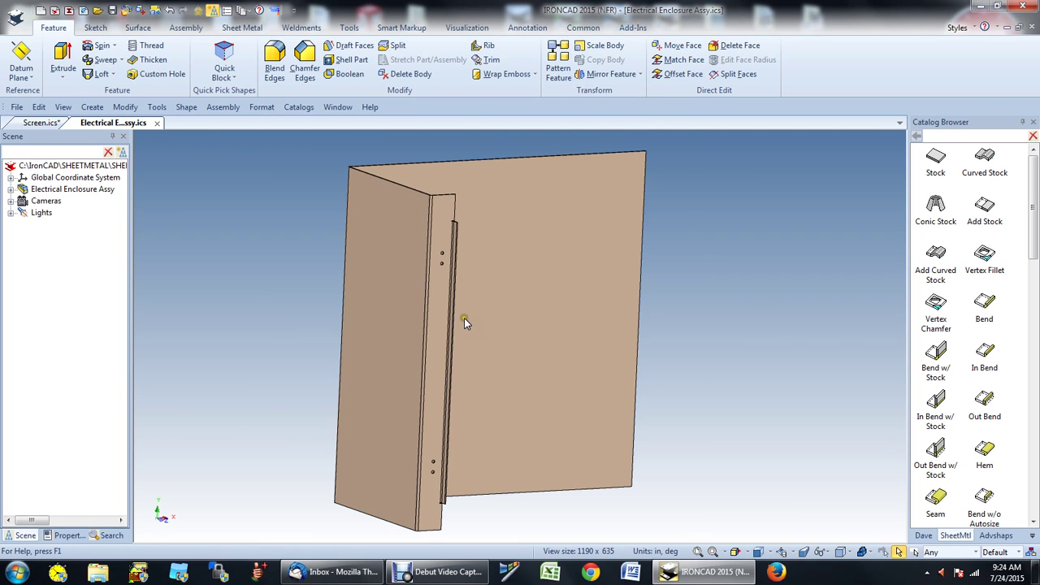
pyautogui.scroll(1, 464, 318)
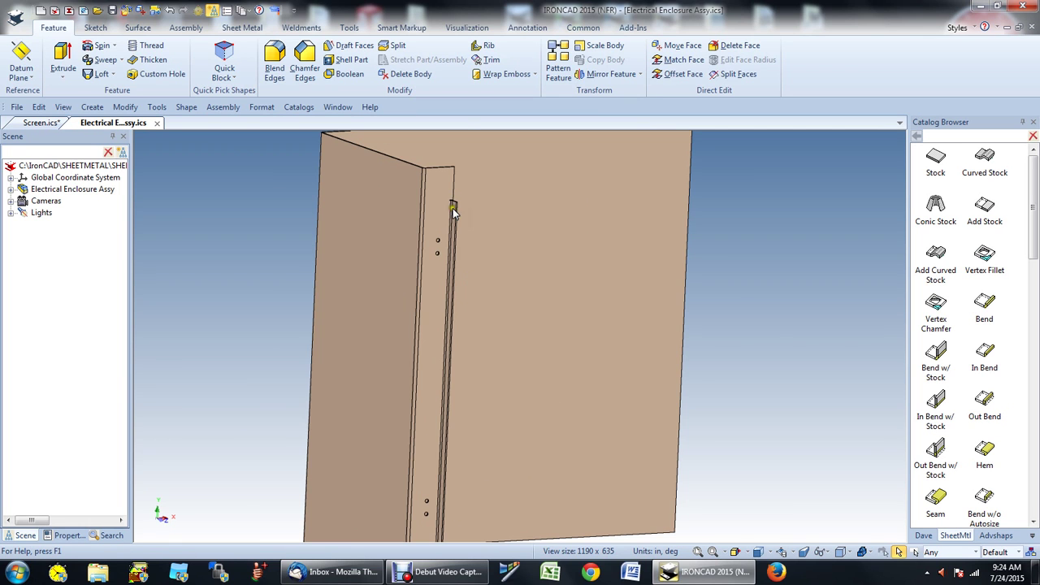
pyautogui.scroll(4, 453, 210)
pyautogui.scroll(2, 454, 235)
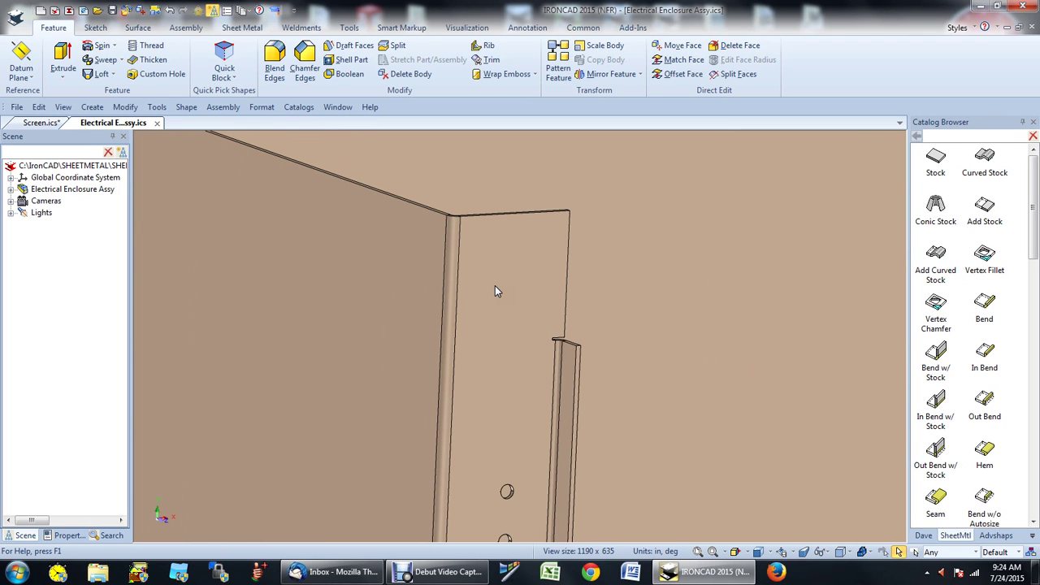
pyautogui.scroll(1, 487, 301)
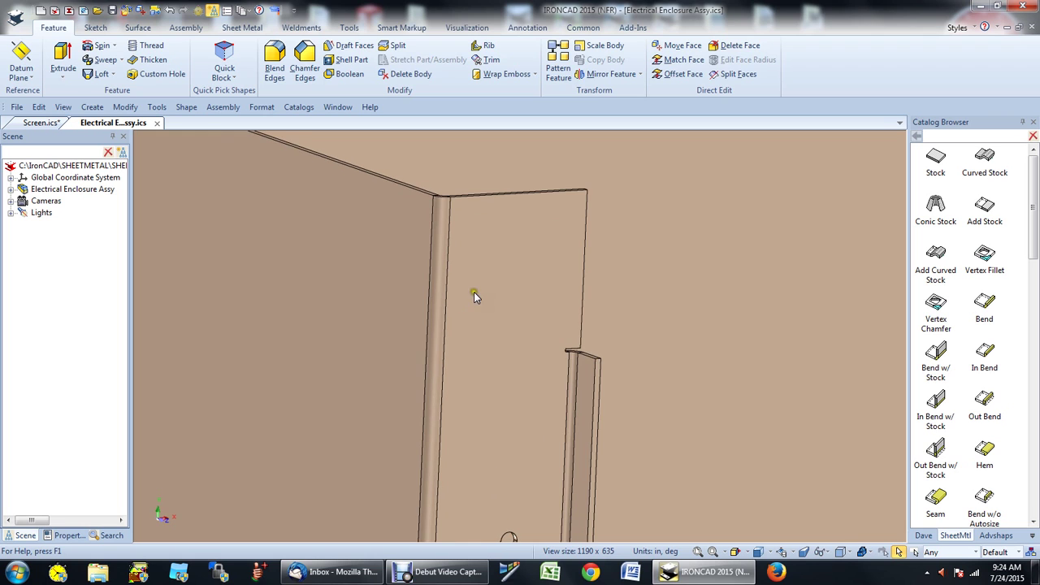
pyautogui.click(439, 284)
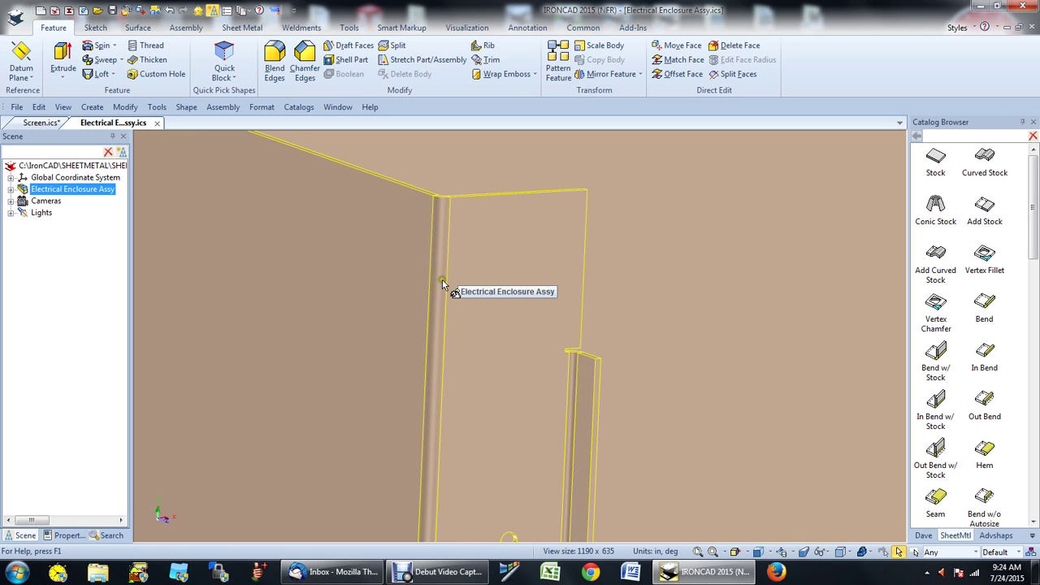
pyautogui.click(439, 283)
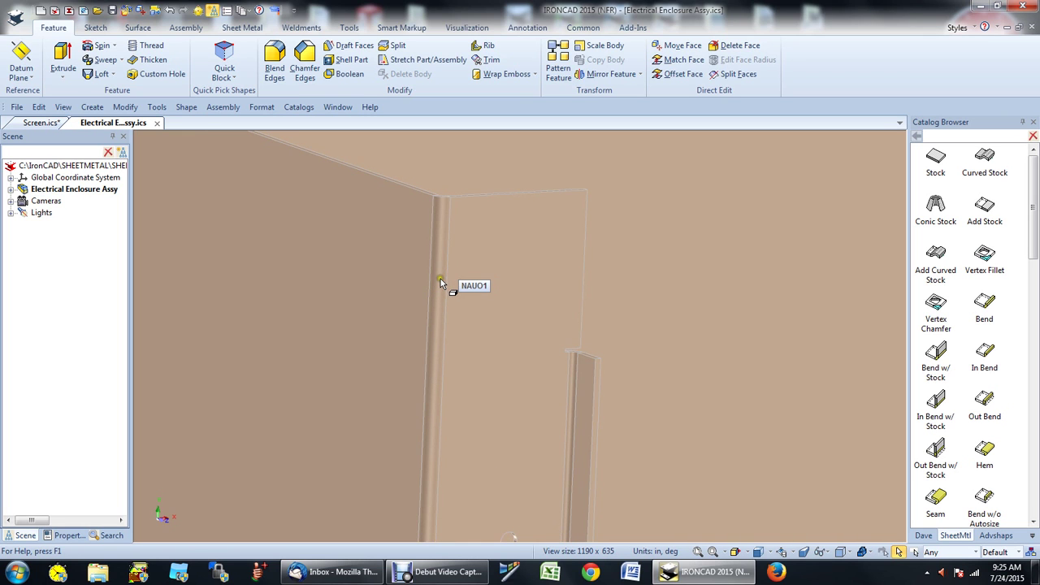
pyautogui.click(442, 277)
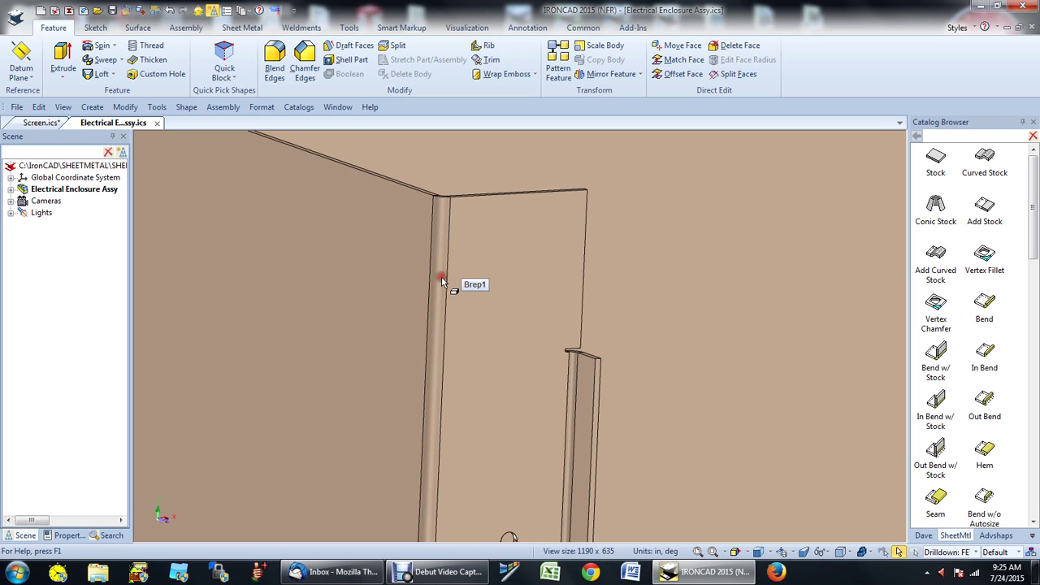
pyautogui.click(441, 277)
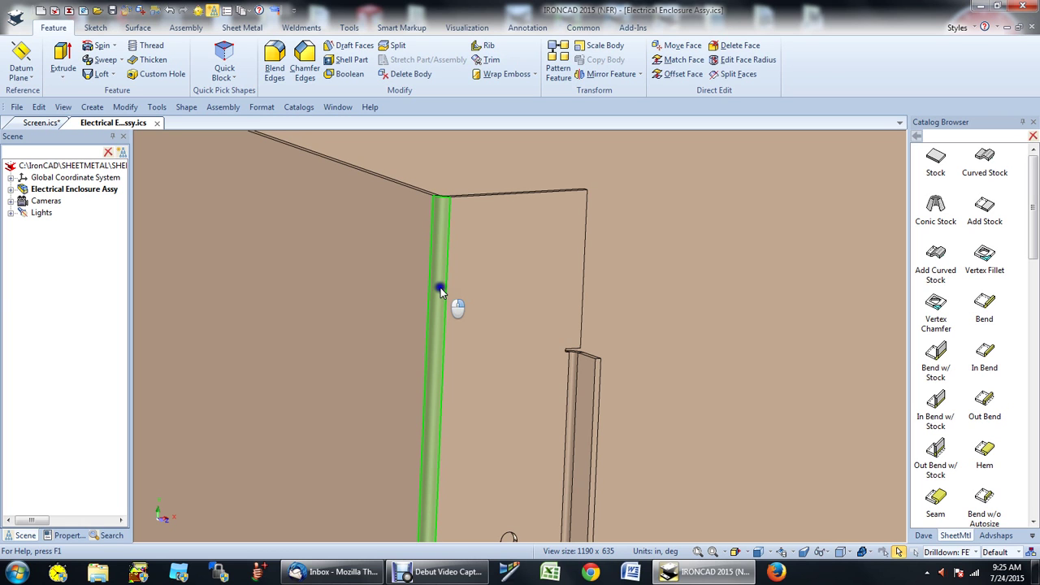
pyautogui.rightClick(440, 288)
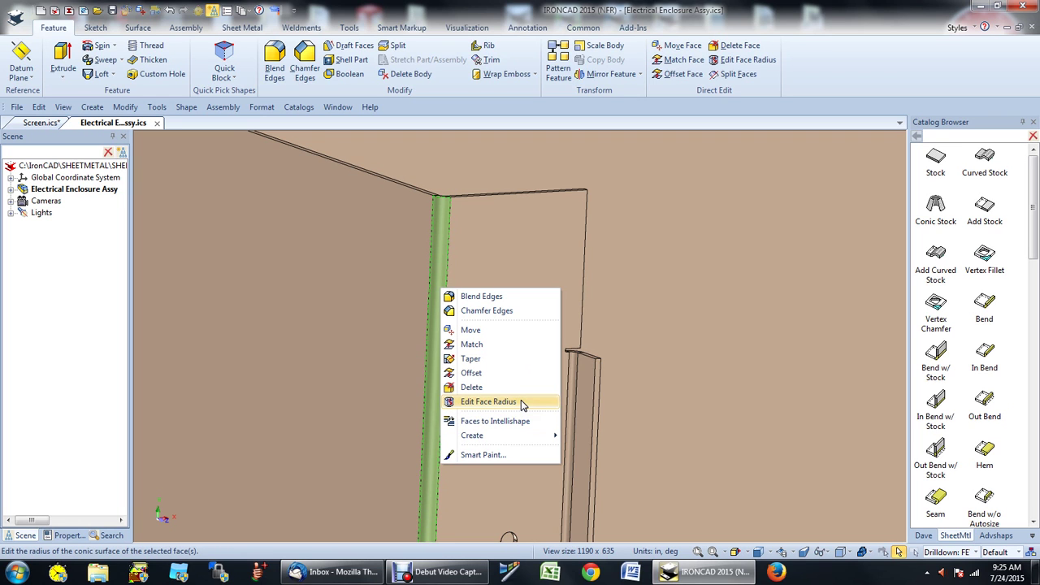
pyautogui.click(496, 402)
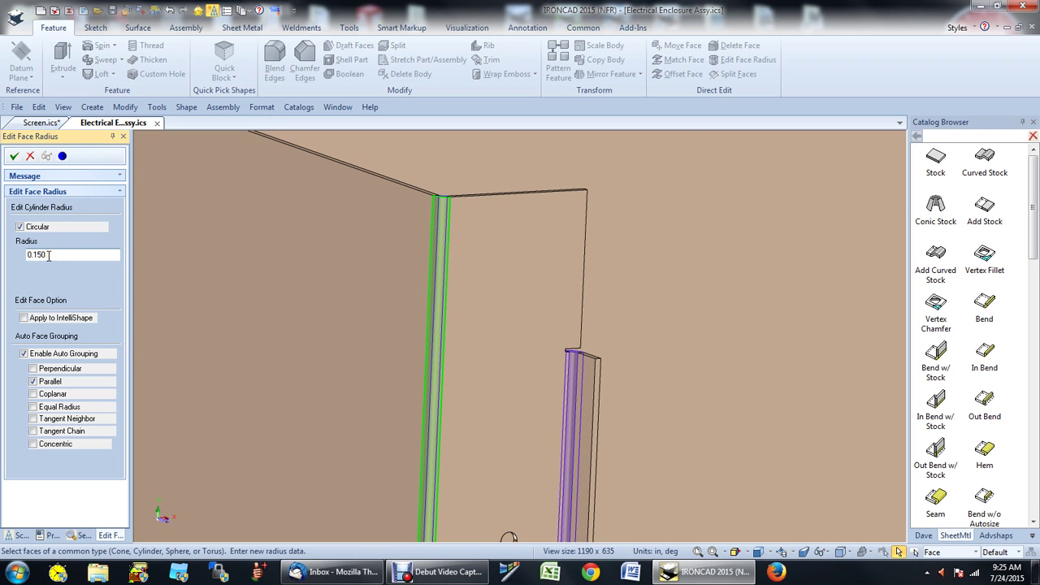
pyautogui.click(49, 255)
pyautogui.press('BackSpace')
pyautogui.press('BackSpace')
pyautogui.press('BackSpace')
pyautogui.write('2')
pyautogui.click(14, 156)
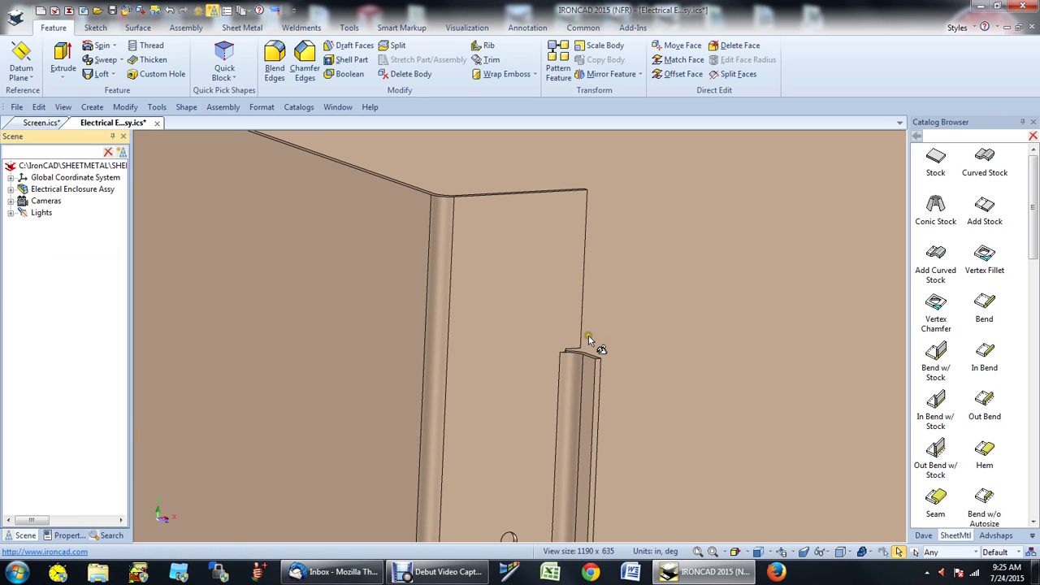
# Step: Undo and redo the face radius edit while comparing the panel's rear corner bend, ending with the edit undone
pyautogui.scroll(-3, 588, 335)
pyautogui.scroll(1, 567, 374)
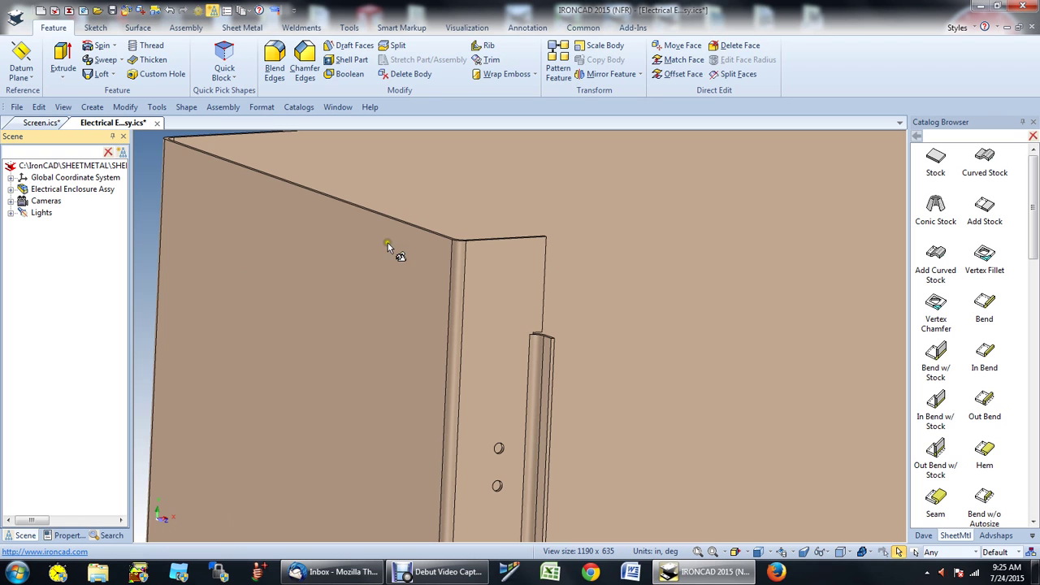
pyautogui.moveTo(388, 243); pyautogui.dragTo(383, 265, button='middle')
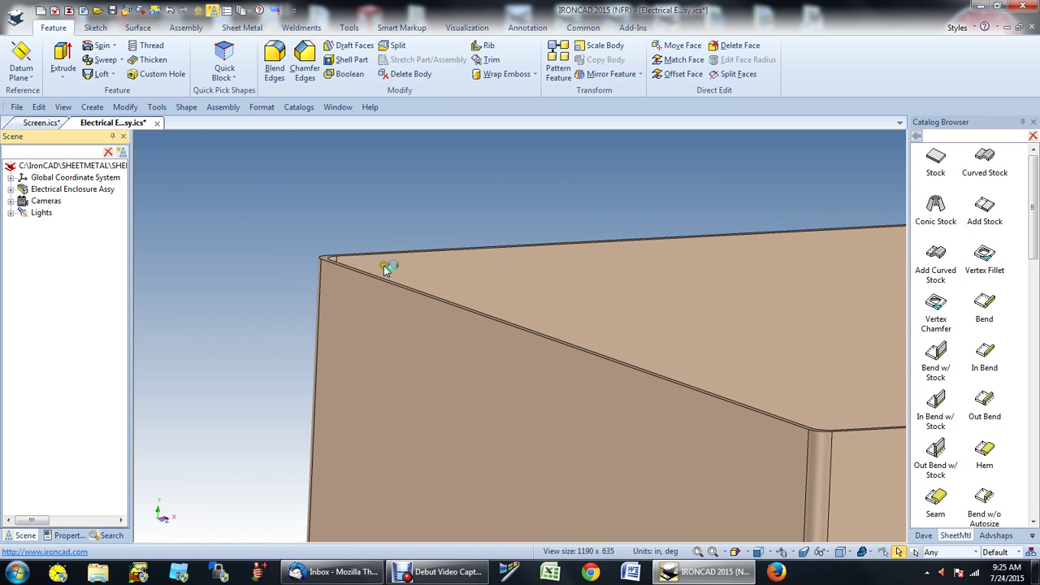
pyautogui.scroll(3, 384, 265)
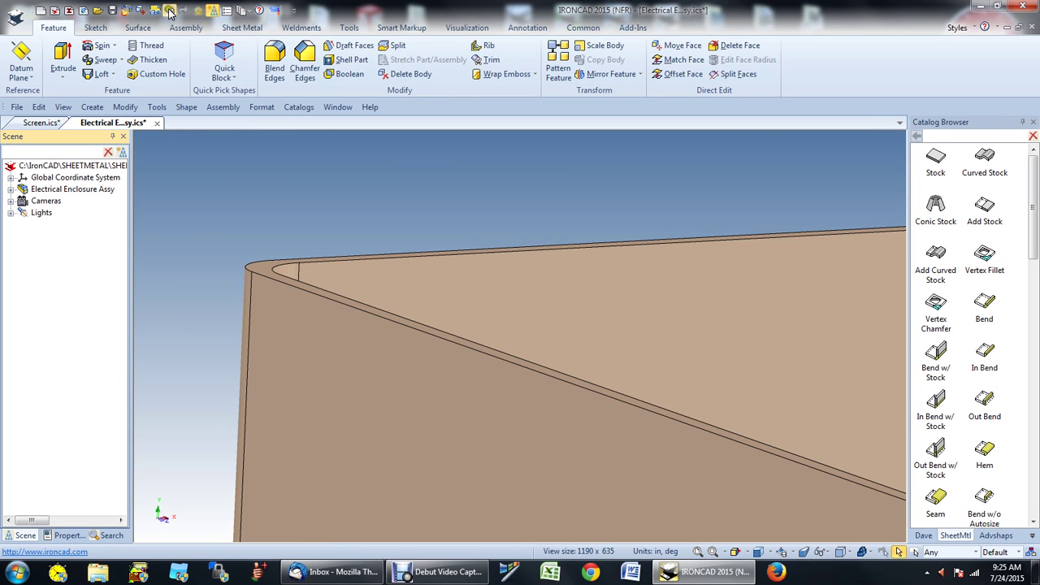
pyautogui.click(170, 12)
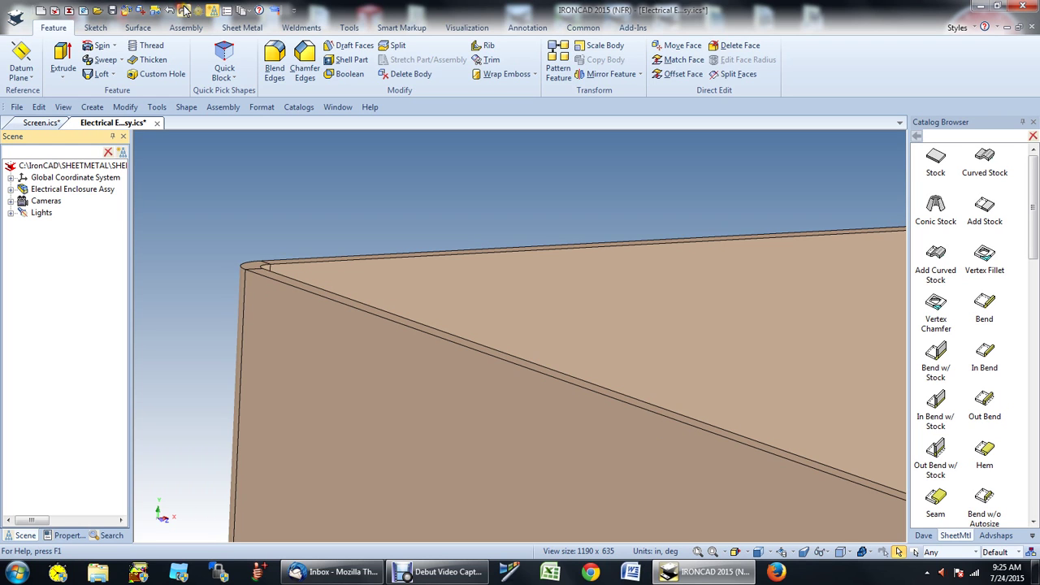
pyautogui.click(185, 9)
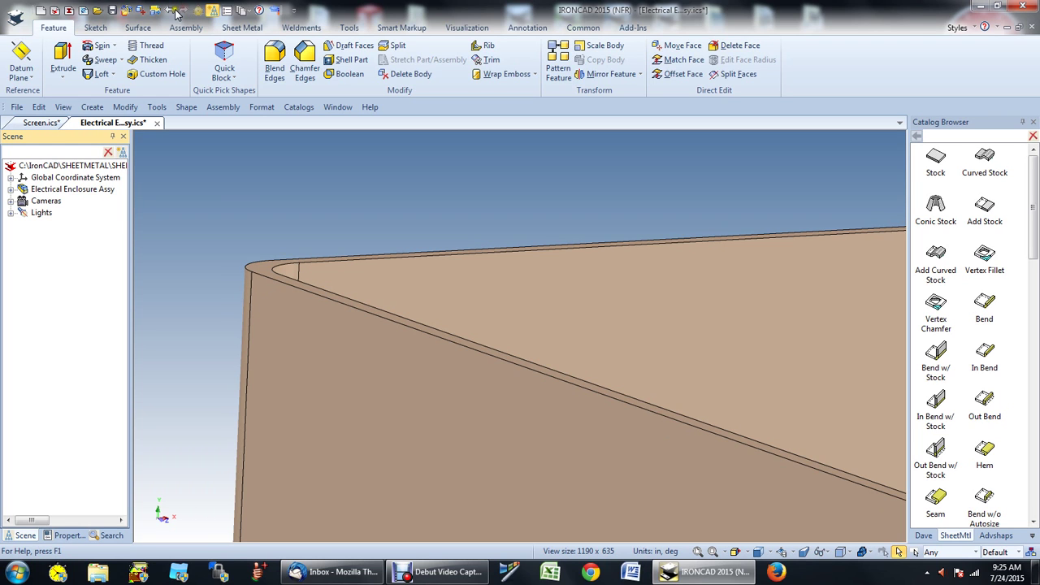
pyautogui.click(175, 10)
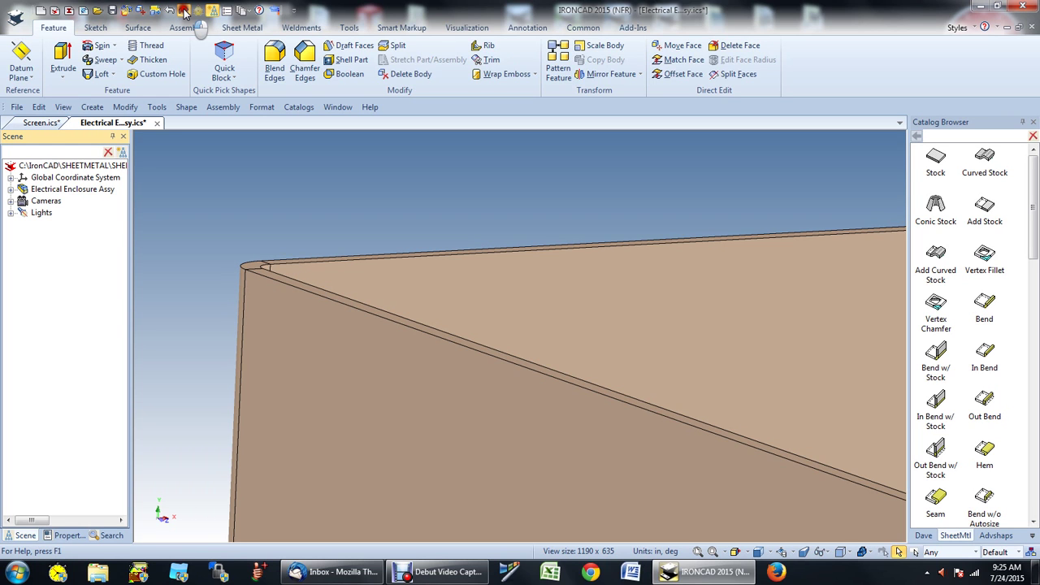
pyautogui.click(185, 11)
pyautogui.click(175, 10)
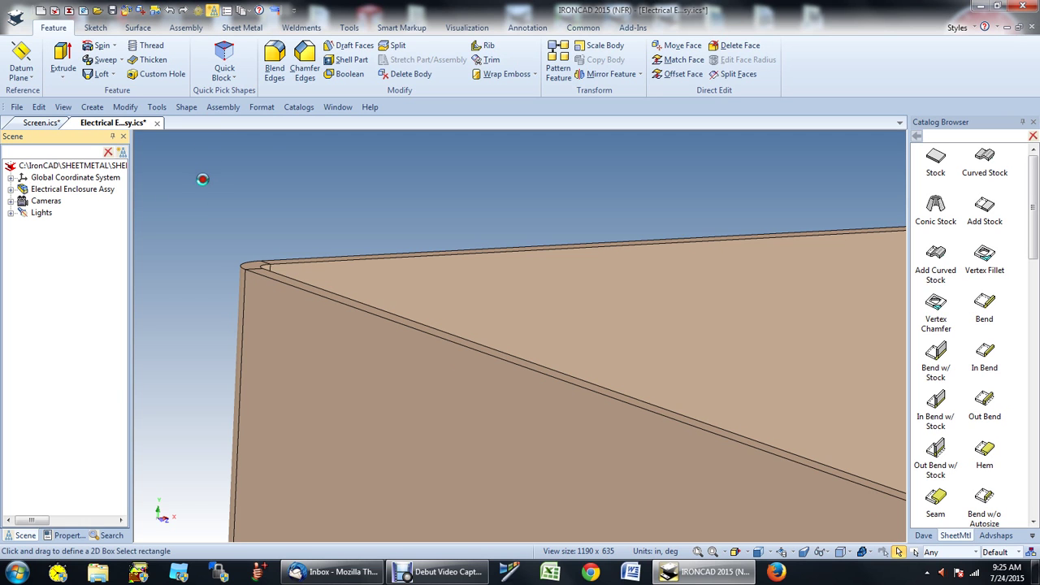
# Step: Convert the outer bend face at the panel's front vertical corner into an IntelliShape with Faces to IntelliShape
pyautogui.scroll(-5, 203, 178)
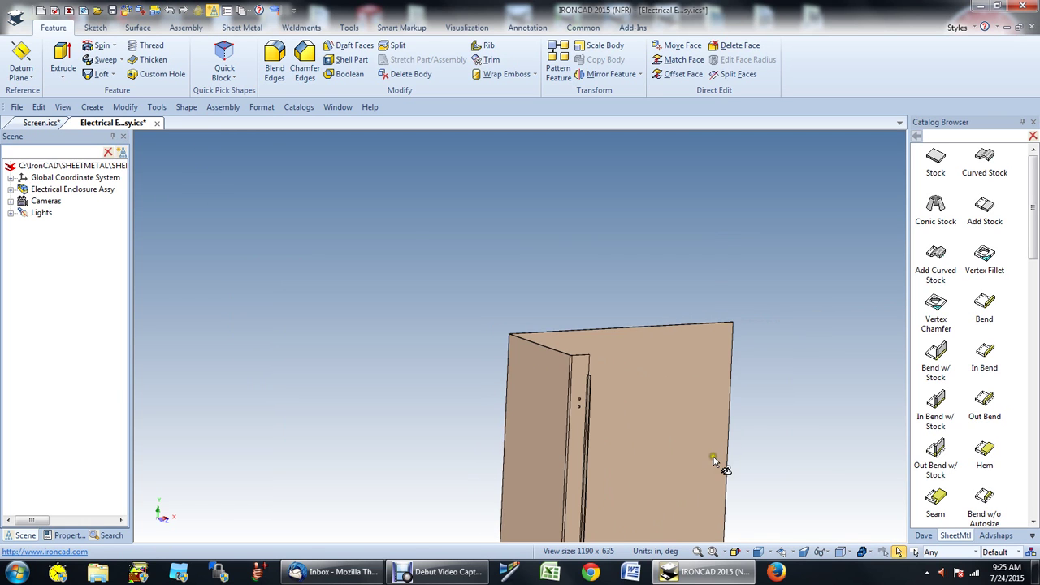
pyautogui.scroll(3, 558, 430)
pyautogui.scroll(5, 550, 392)
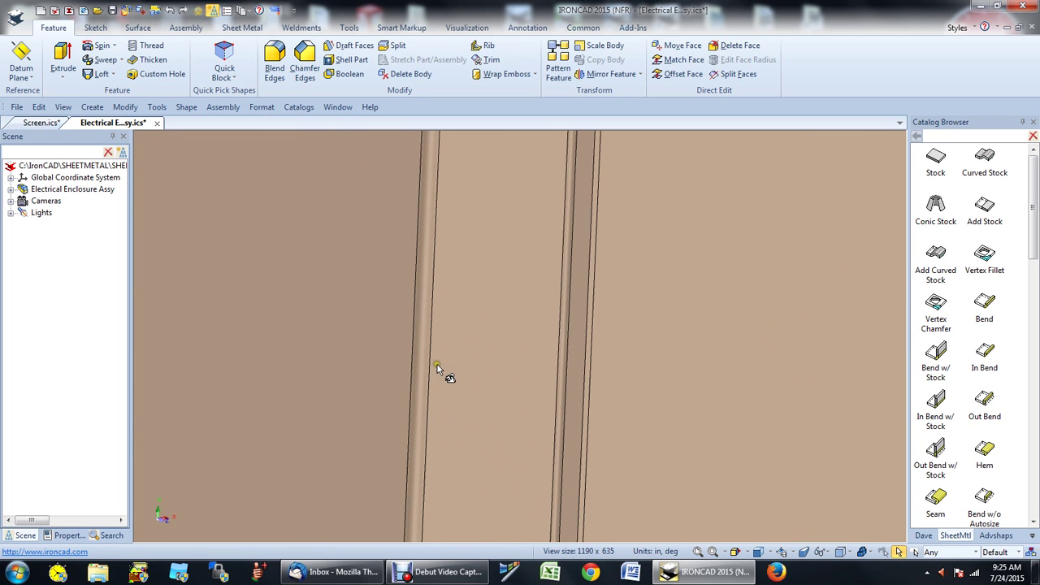
pyautogui.scroll(1, 431, 354)
pyautogui.click(424, 337)
pyautogui.click(424, 334)
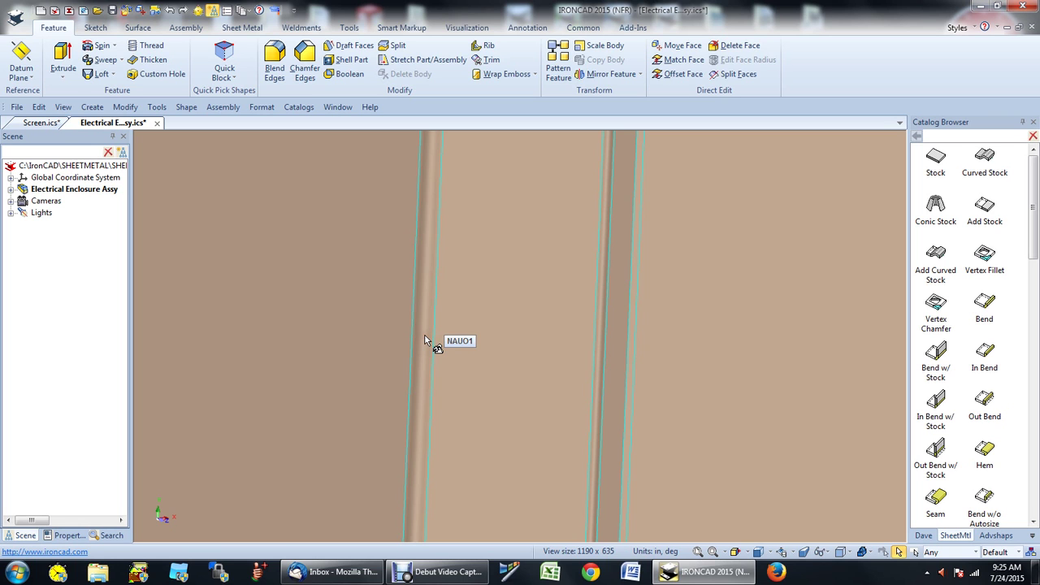
pyautogui.click(424, 334)
pyautogui.rightClick(423, 333)
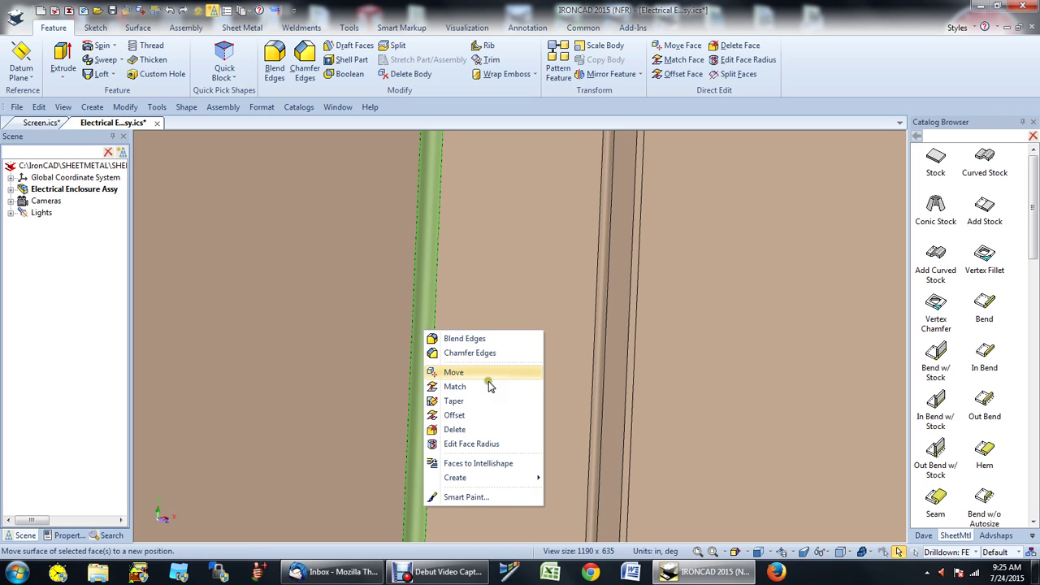
pyautogui.click(489, 465)
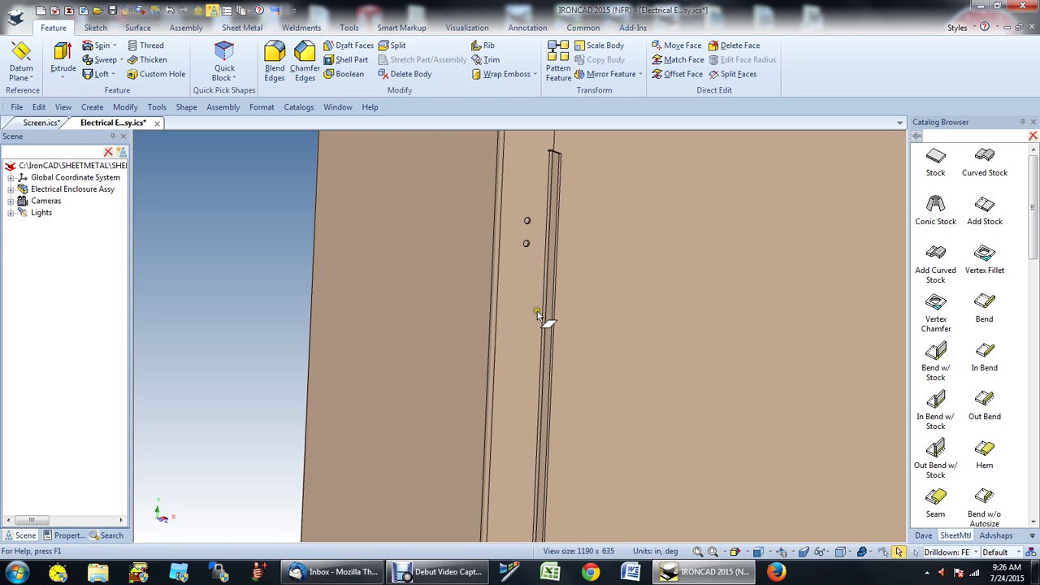
# Step: Set the radius of the converted bend IntelliShape at the panel's front vertical corner to 0.2 in
pyautogui.scroll(3, 512, 392)
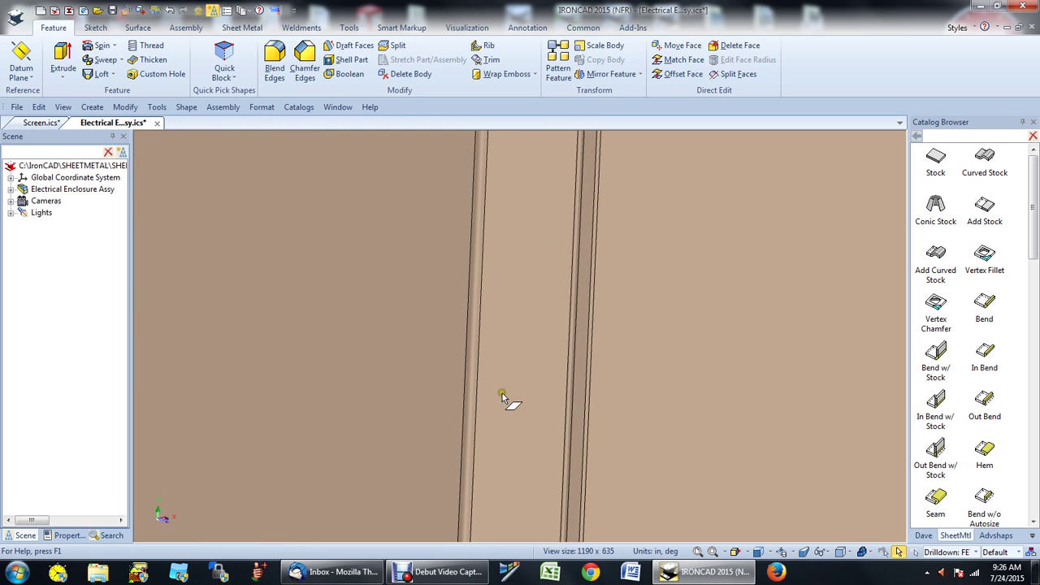
pyautogui.scroll(2, 502, 394)
pyautogui.click(460, 344)
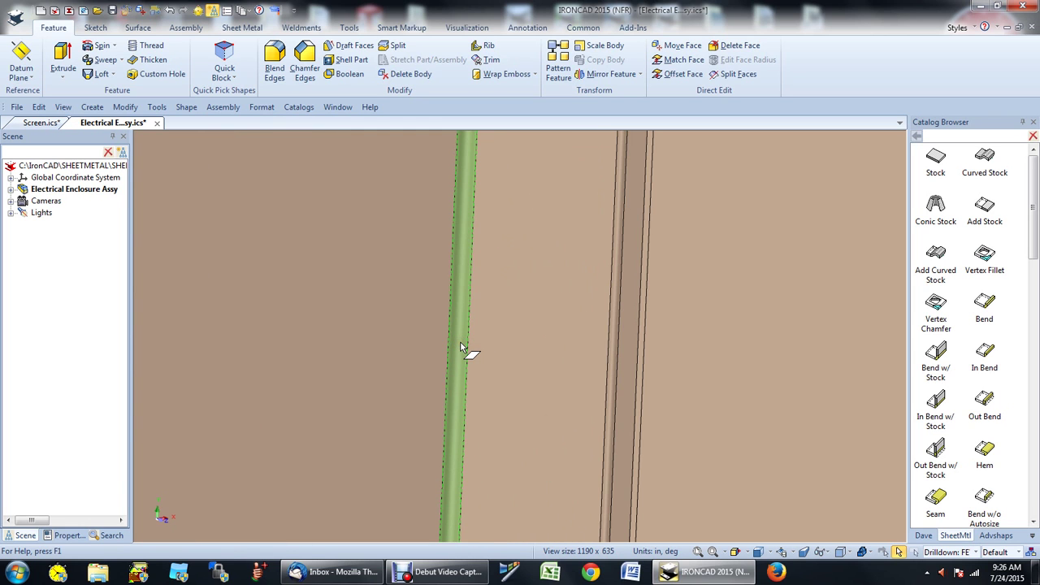
pyautogui.click(460, 347)
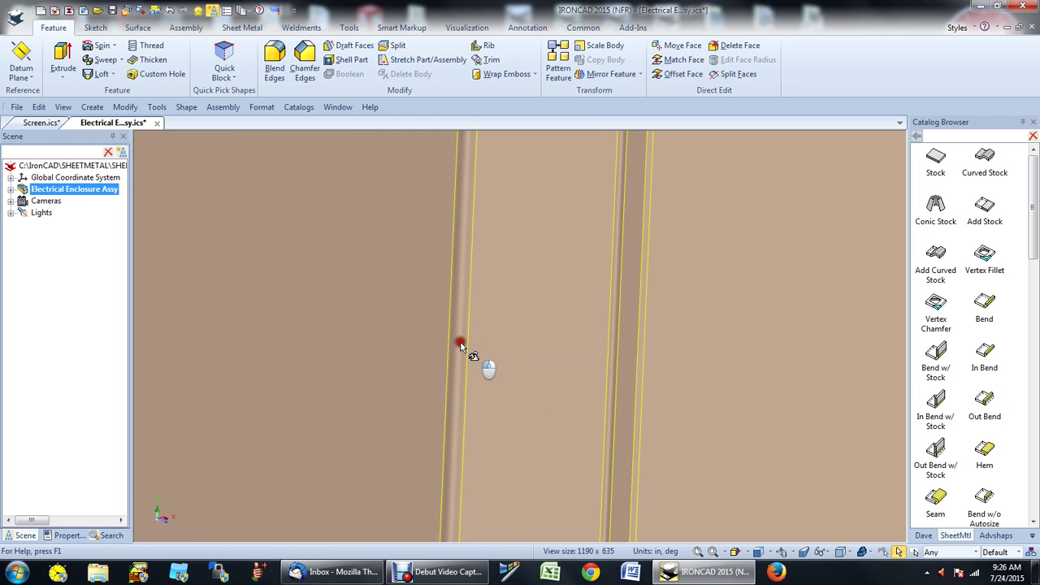
pyautogui.click(460, 342)
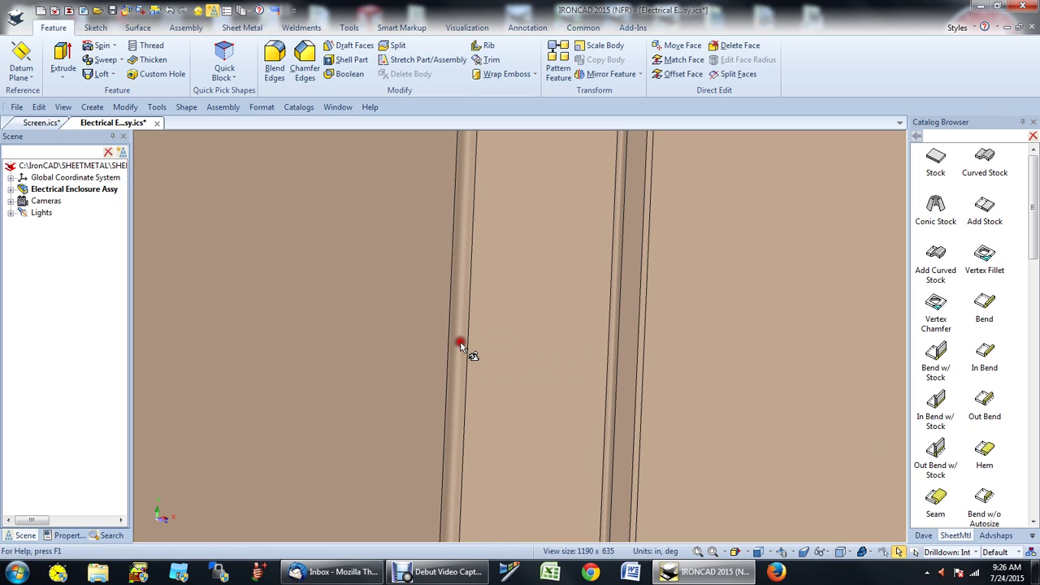
pyautogui.scroll(-3, 472, 343)
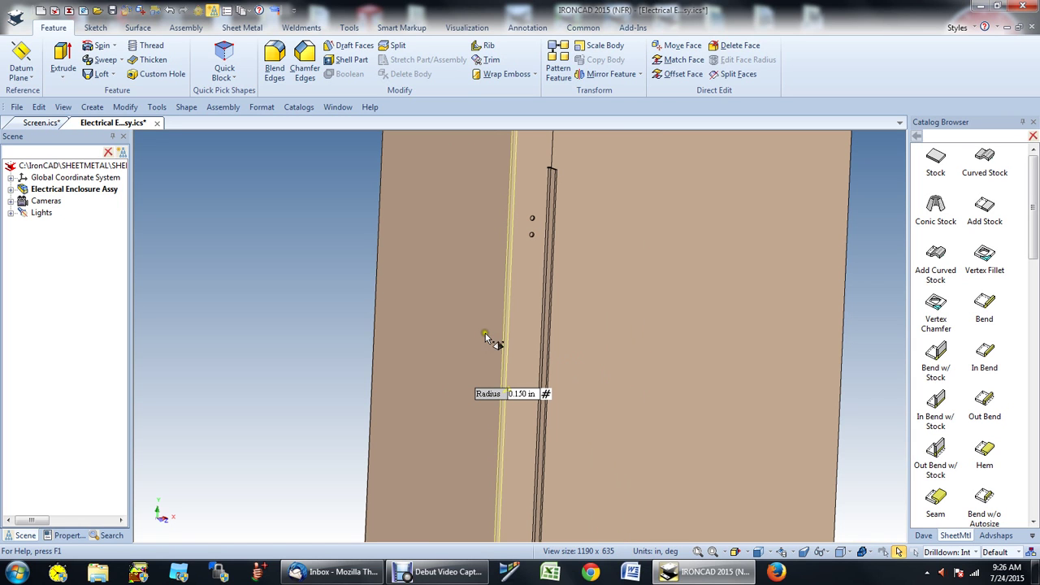
pyautogui.click(537, 395)
pyautogui.press('BackSpace')
pyautogui.press('BackSpace')
pyautogui.press('BackSpace')
pyautogui.press('BackSpace')
pyautogui.press('BackSpace')
pyautogui.write('.2')
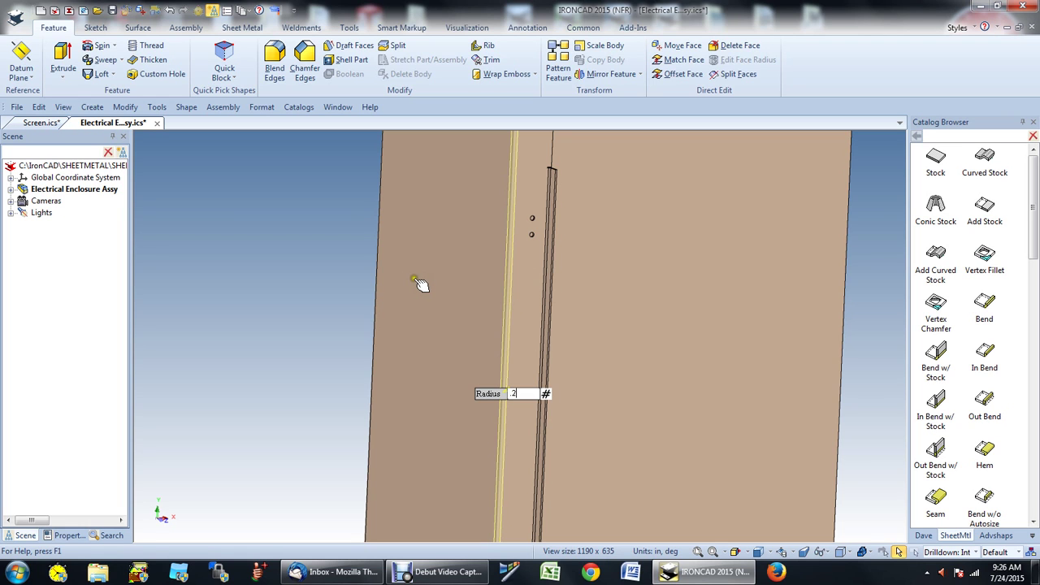
pyautogui.click(345, 322)
pyautogui.scroll(-3, 344, 317)
pyautogui.click(404, 301)
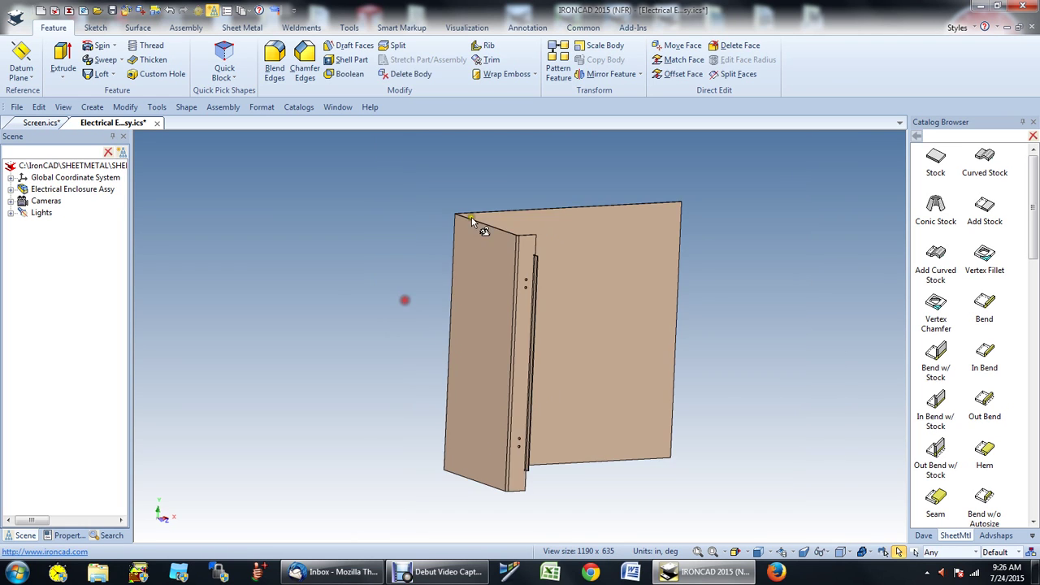
# Step: Examine the panel's rear and front corner bends while undoing and redoing the IntelliShape radius change
pyautogui.scroll(5, 471, 220)
pyautogui.scroll(2, 482, 151)
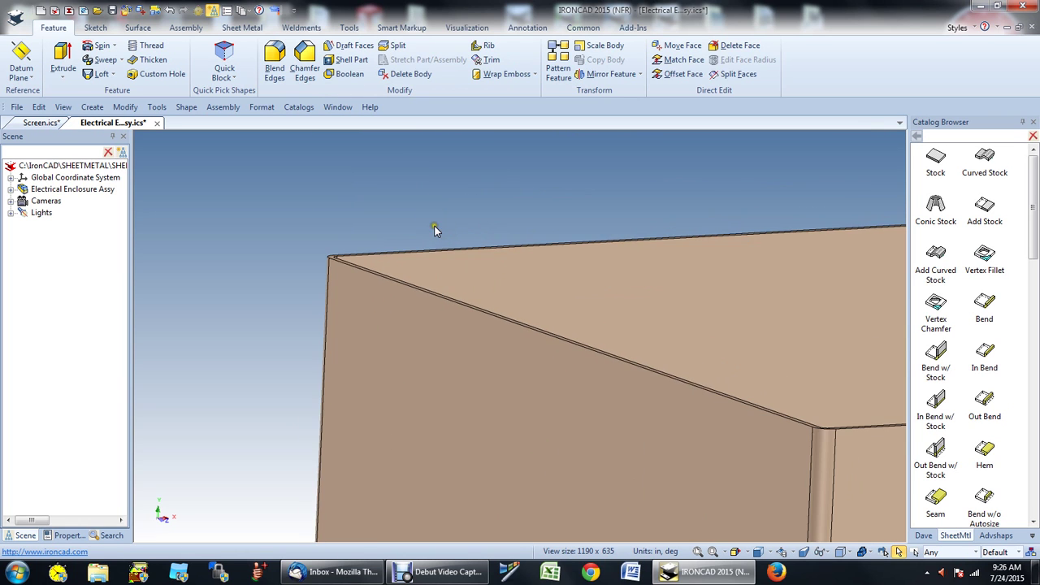
pyautogui.scroll(2, 376, 258)
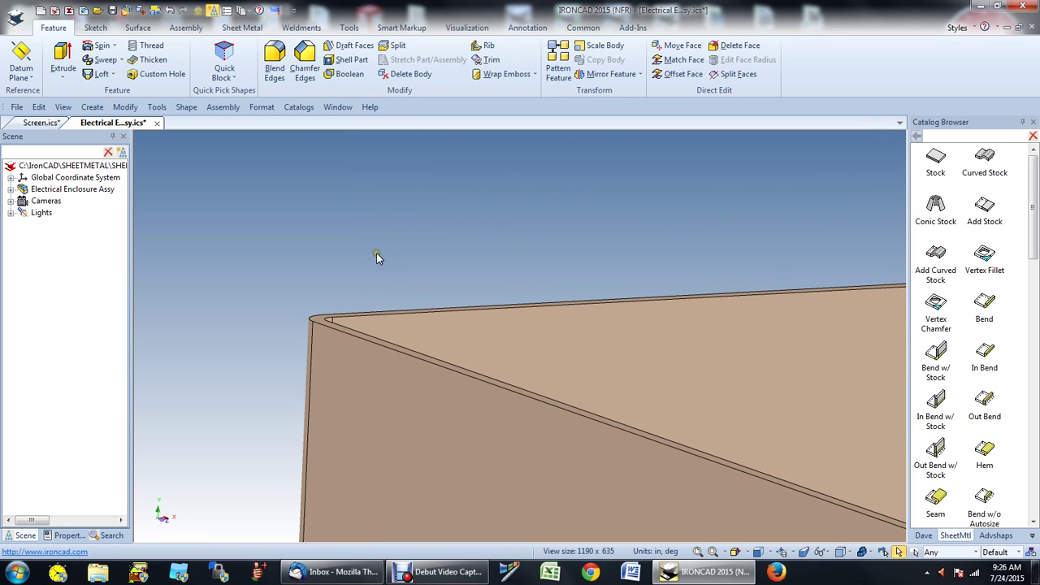
pyautogui.click(183, 12)
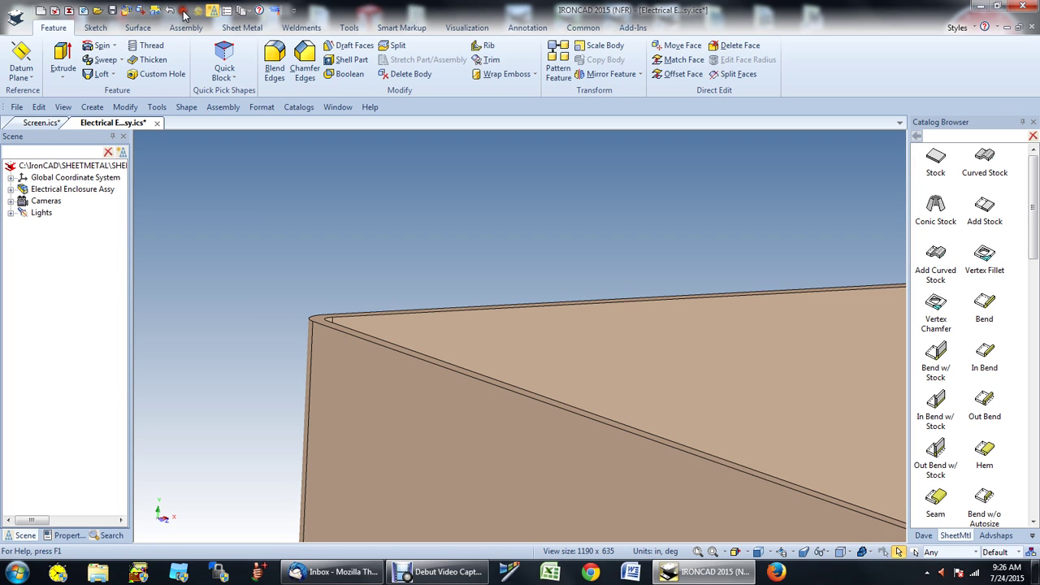
pyautogui.scroll(-3, 660, 362)
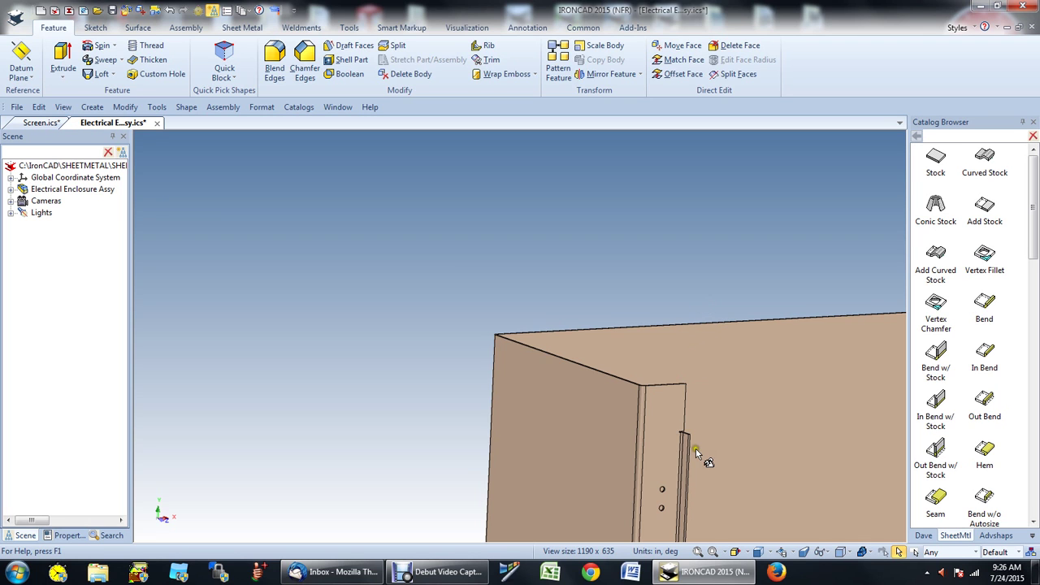
pyautogui.keyDown('shift'); pyautogui.moveTo(712, 441); pyautogui.dragTo(674, 425, button='middle'); pyautogui.keyUp('shift')
pyautogui.scroll(3, 675, 424)
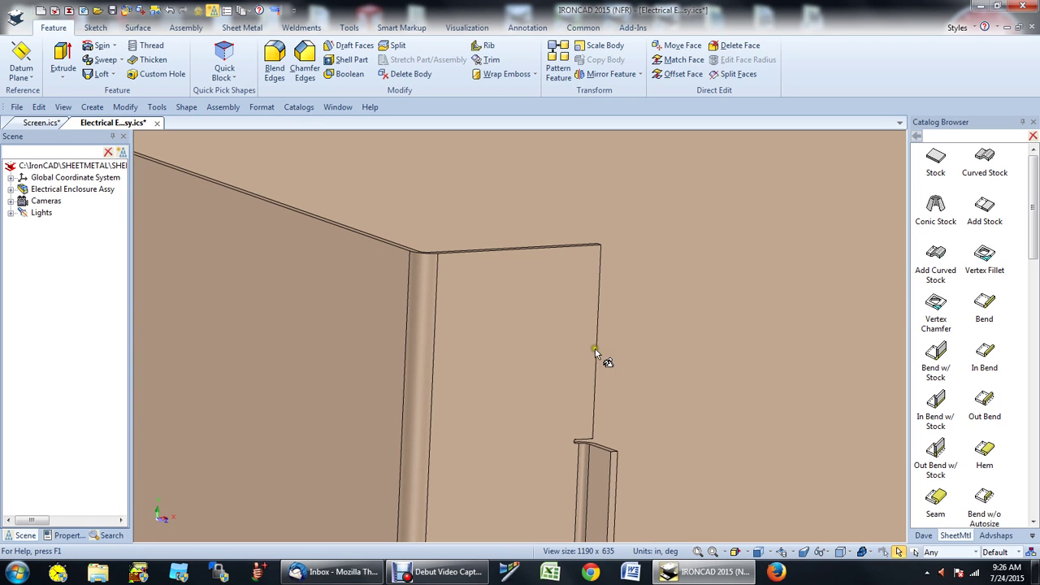
pyautogui.click(184, 9)
pyautogui.click(170, 12)
pyautogui.moveTo(320, 293); pyautogui.dragTo(341, 311)
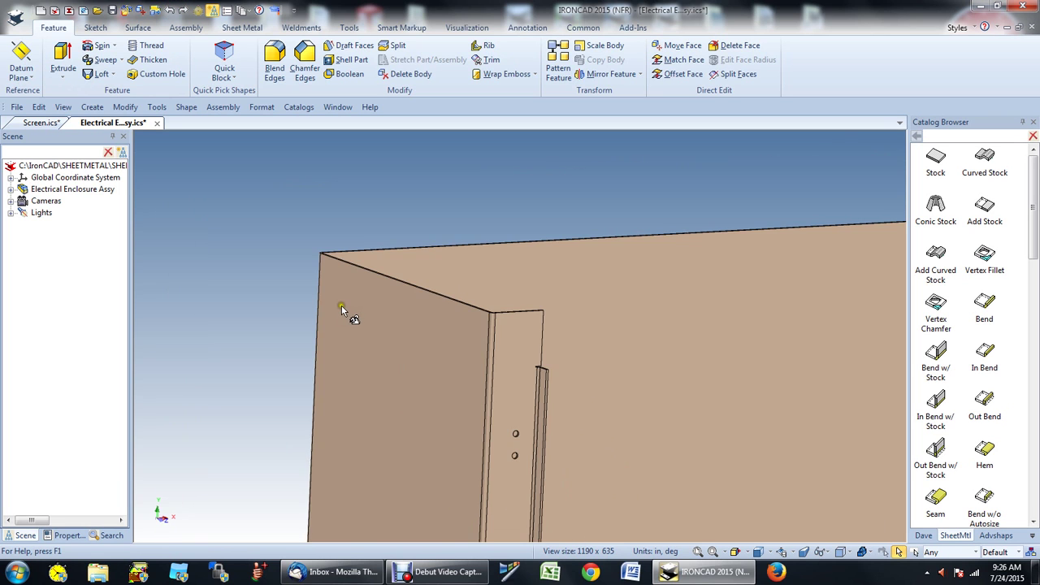
# Step: Try to attach an Add Stock shape to the upper edge of the panel's back face
pyautogui.scroll(-5, 342, 311)
pyautogui.press('F8')
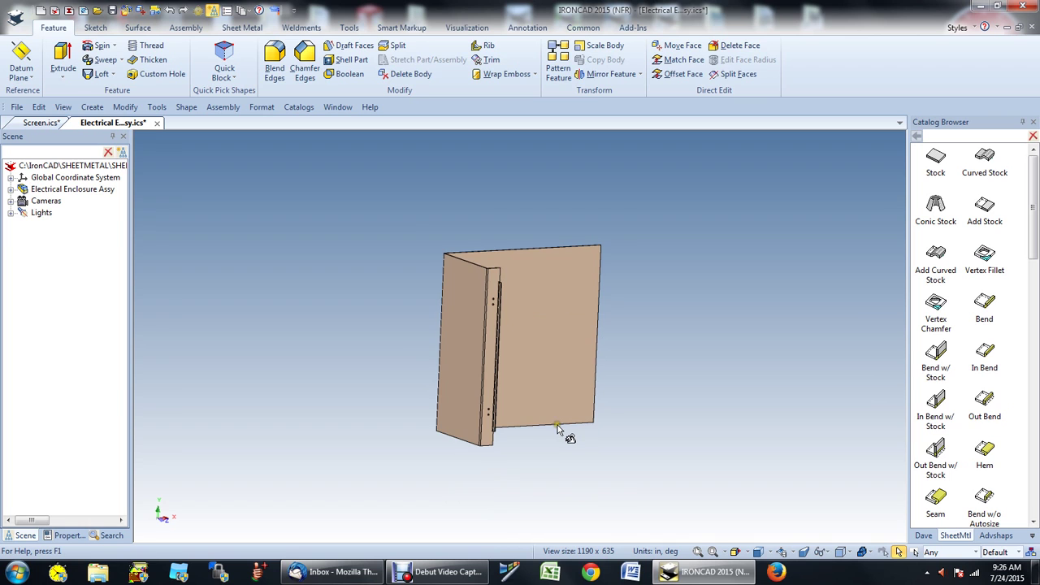
pyautogui.scroll(1, 564, 419)
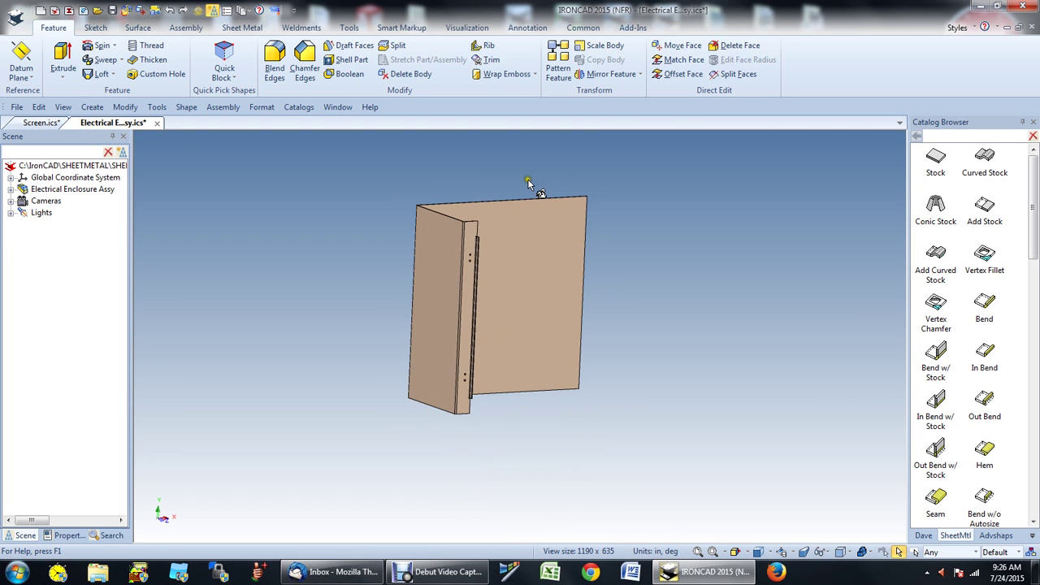
pyautogui.scroll(5, 528, 183)
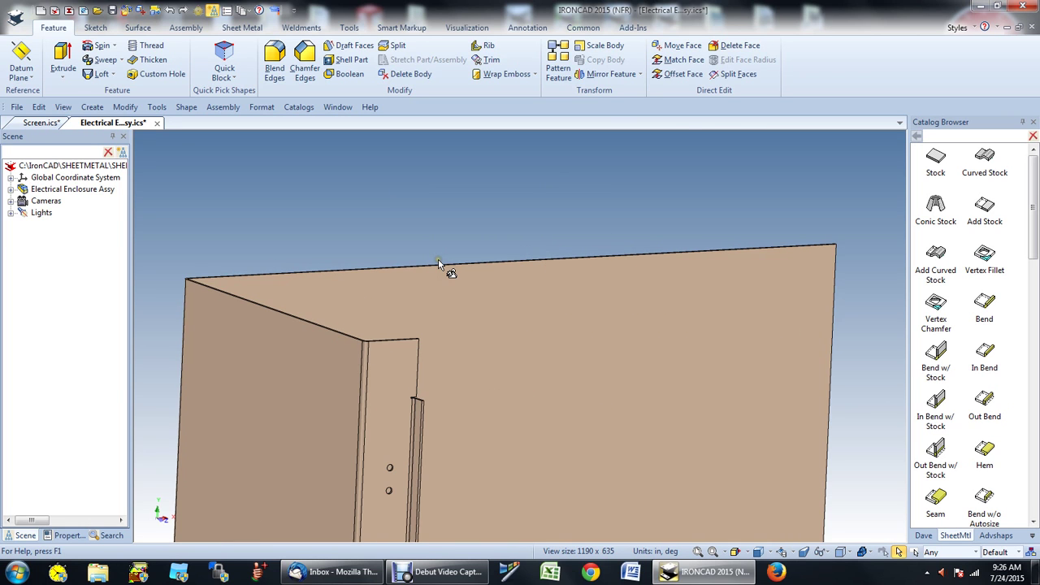
pyautogui.scroll(3, 438, 262)
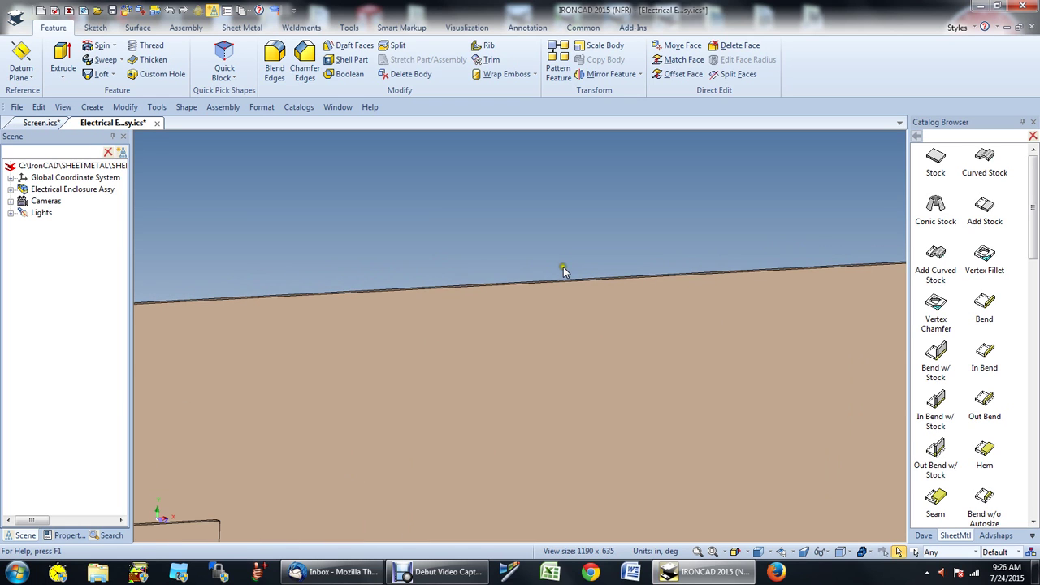
pyautogui.scroll(1, 564, 268)
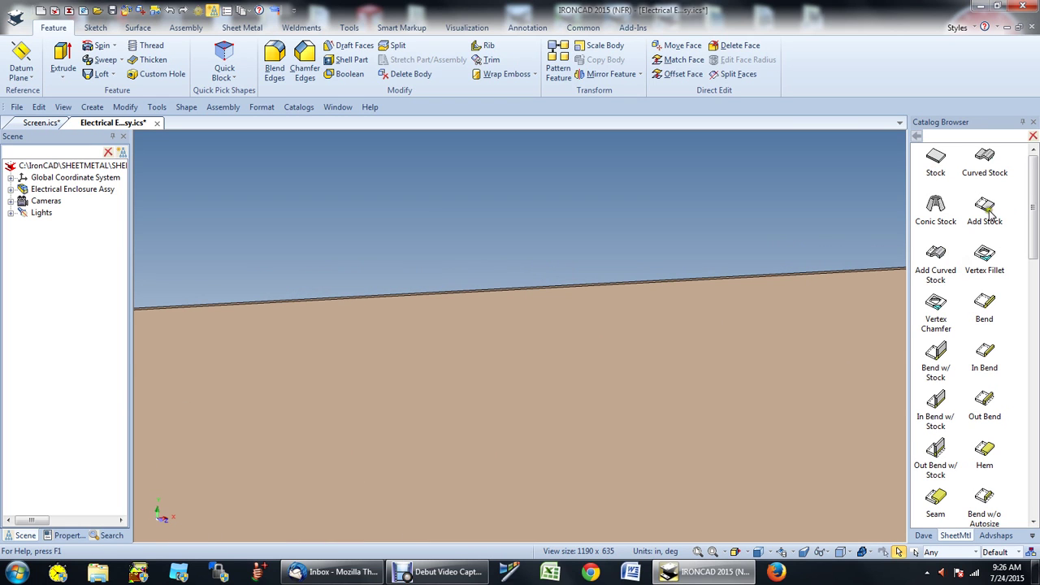
pyautogui.moveTo(991, 211); pyautogui.dragTo(685, 302)
pyautogui.scroll(-2, 655, 315)
pyautogui.scroll(-6, 606, 363)
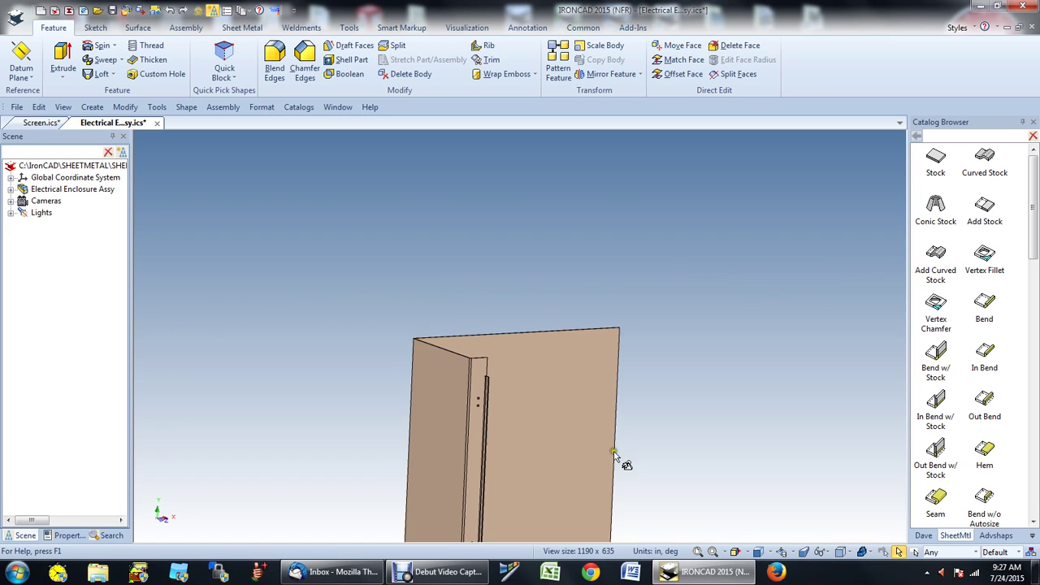
pyautogui.scroll(3, 505, 333)
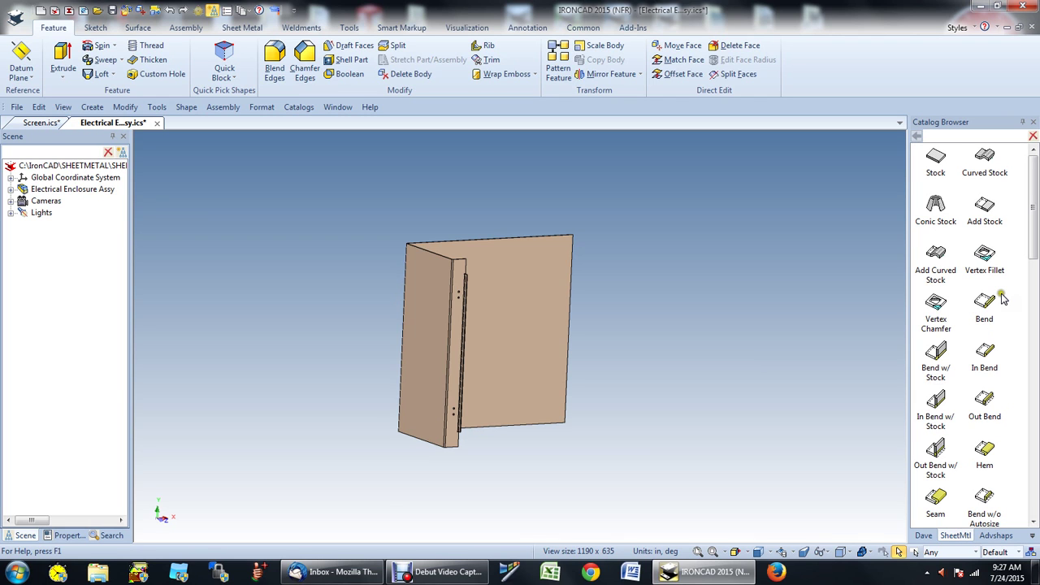
# Step: Place a new Stock sheet-metal part beside the enclosure panel and set its sheet-metal thickness to 0.075 in
pyautogui.moveTo(935, 161); pyautogui.dragTo(679, 309)
pyautogui.scroll(1, 681, 310)
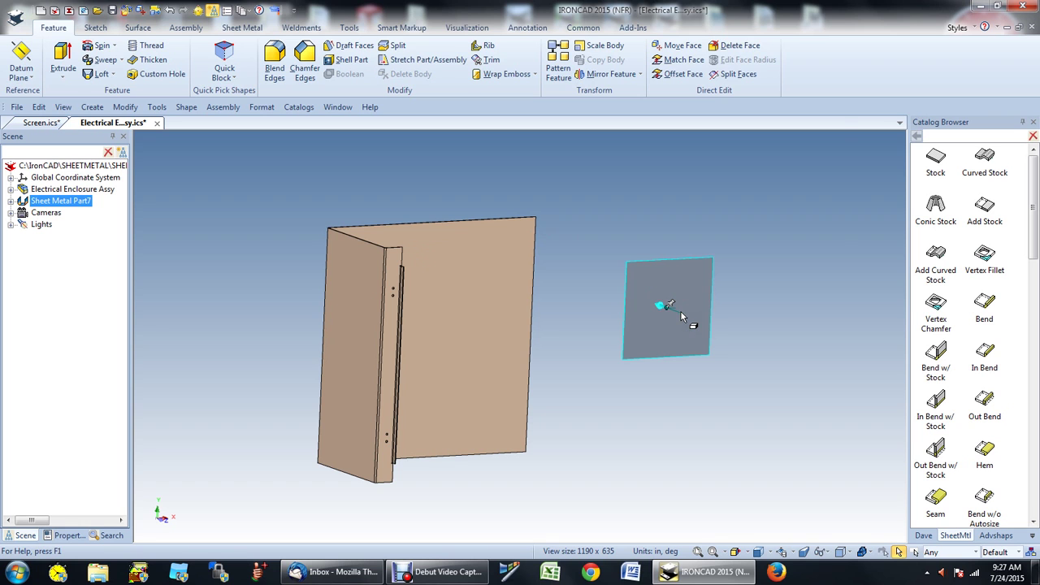
pyautogui.rightClick(697, 312)
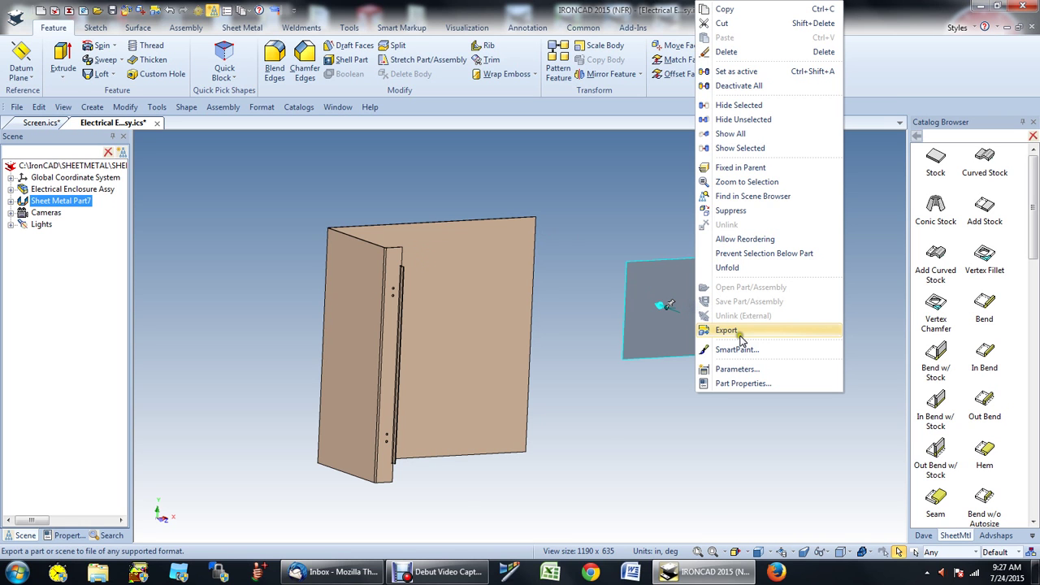
pyautogui.click(743, 383)
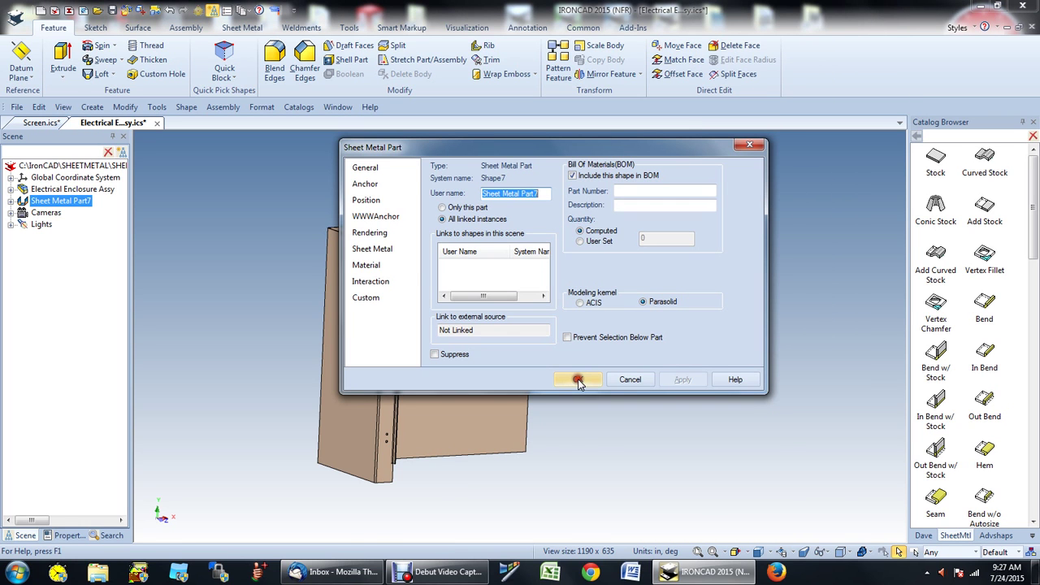
pyautogui.click(373, 249)
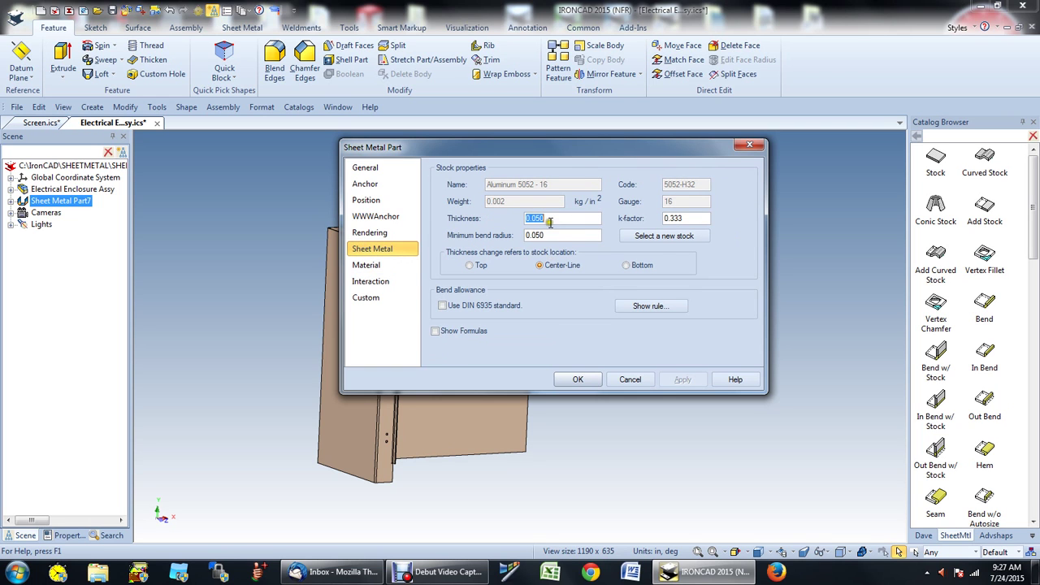
pyautogui.write('.075')
pyautogui.click(590, 382)
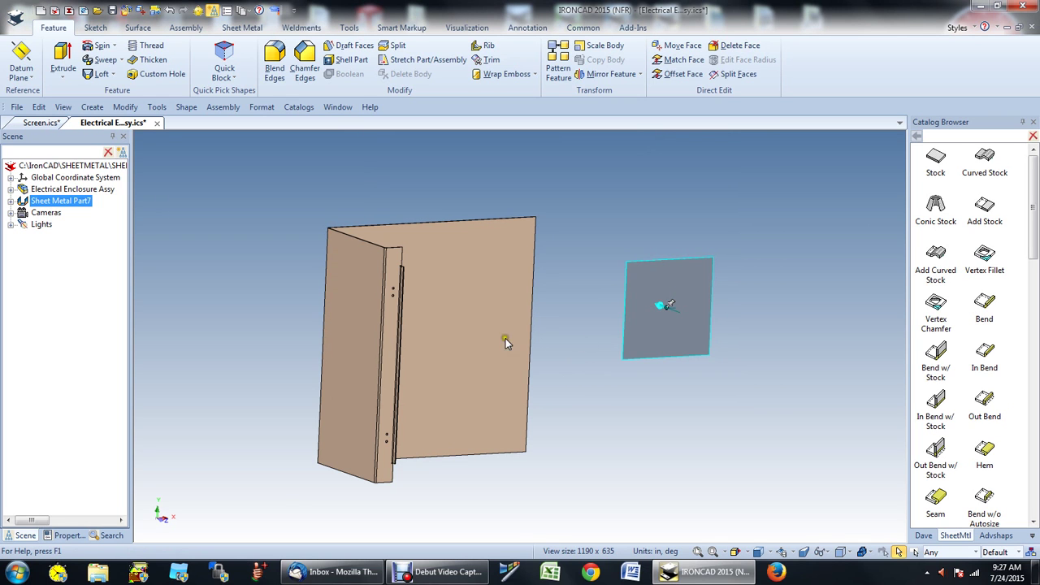
# Step: Display the custom catalog containing the Brep1 shape and delete the Electrical Enclosure Assy from the scene
pyautogui.click(502, 339)
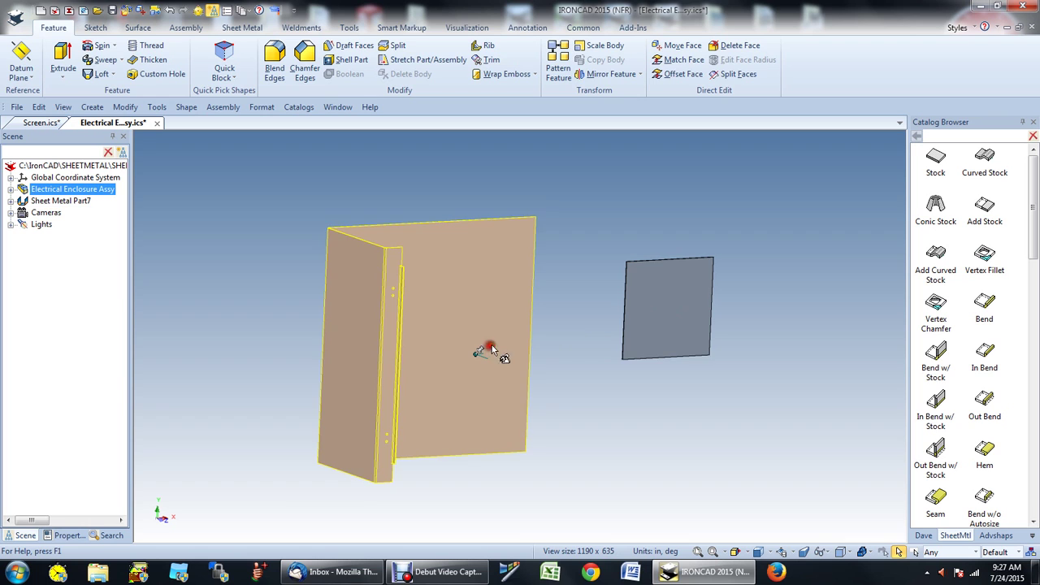
pyautogui.click(924, 535)
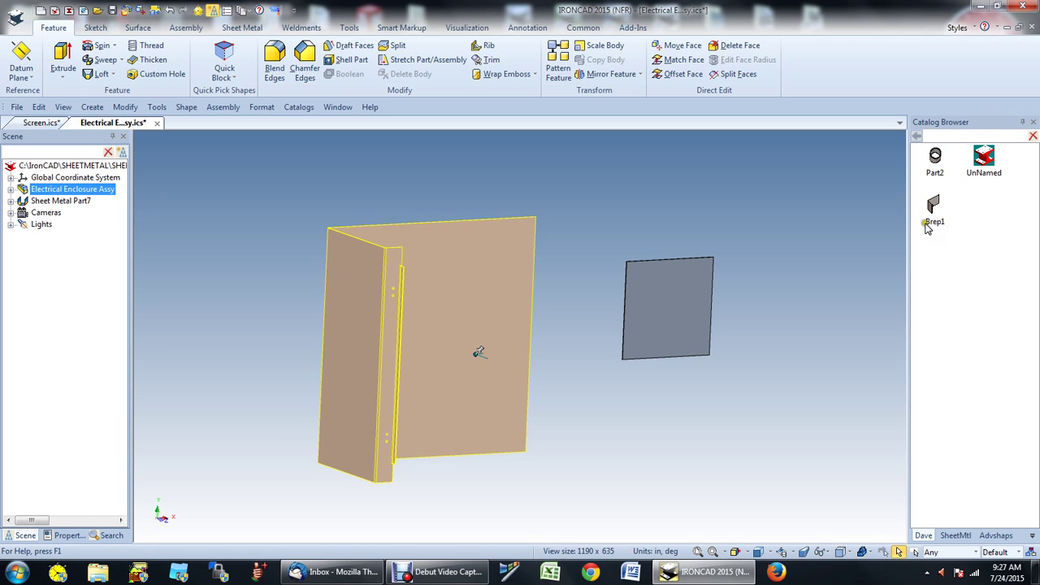
pyautogui.moveTo(932, 229); pyautogui.dragTo(417, 307)
pyautogui.click(446, 315)
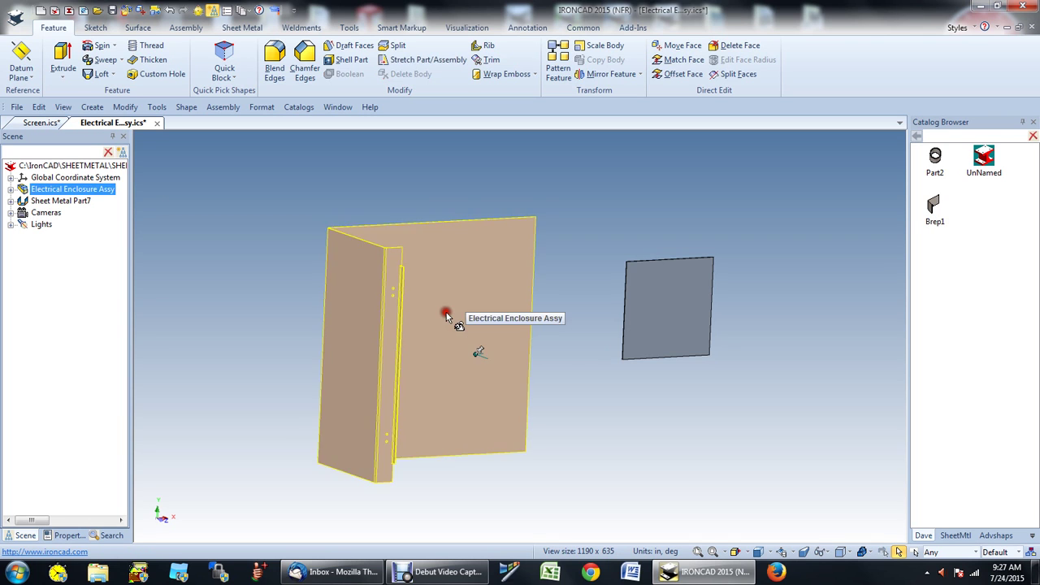
pyautogui.press('Delete')
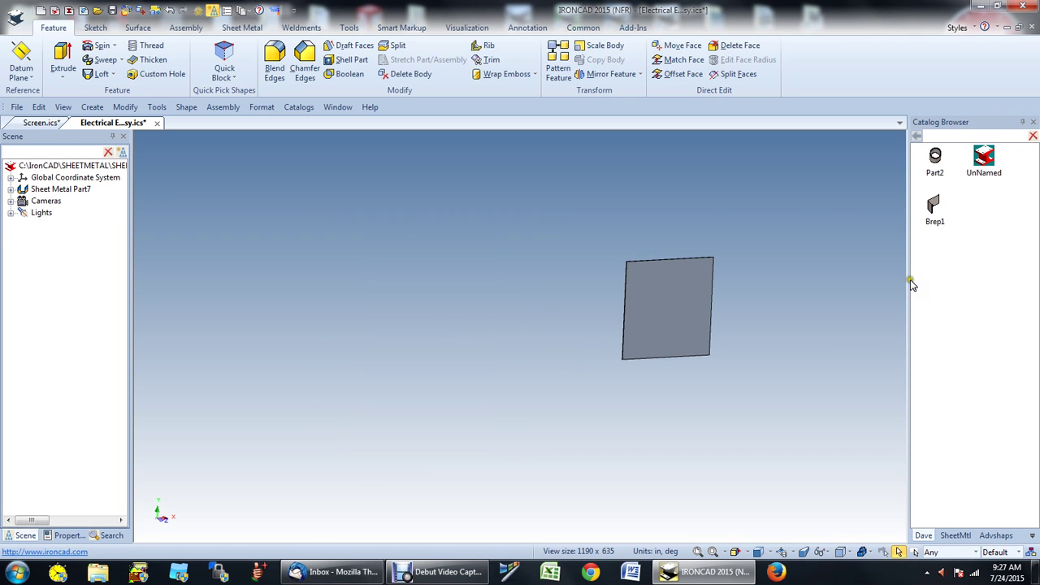
# Step: Add the Brep1 catalog shape onto the new Stock sheet-metal part and delete the part's original Stock shape
pyautogui.click(934, 208)
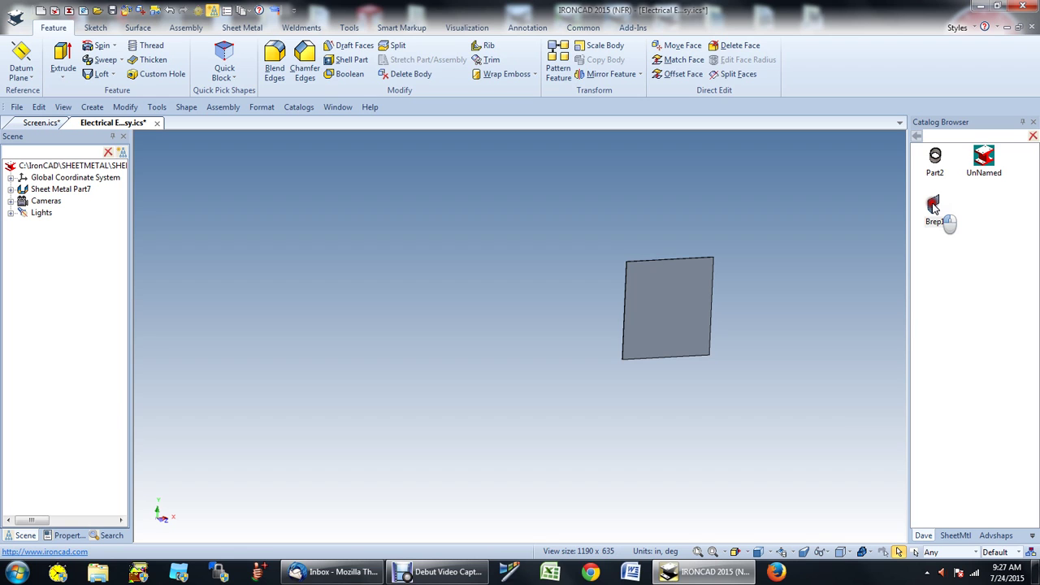
pyautogui.moveTo(934, 208); pyautogui.dragTo(662, 325)
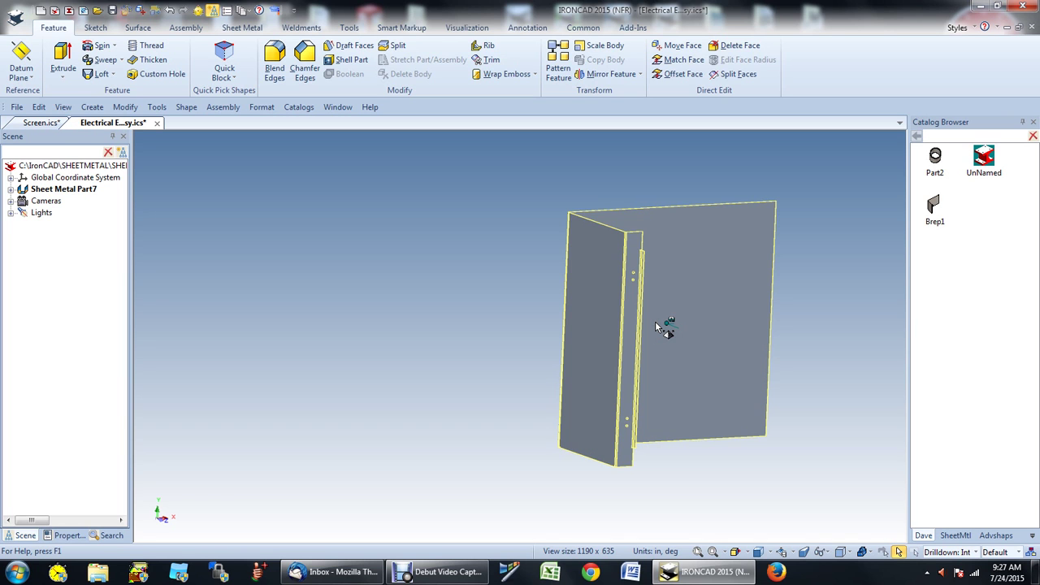
pyautogui.moveTo(682, 321); pyautogui.dragTo(507, 283, button='middle')
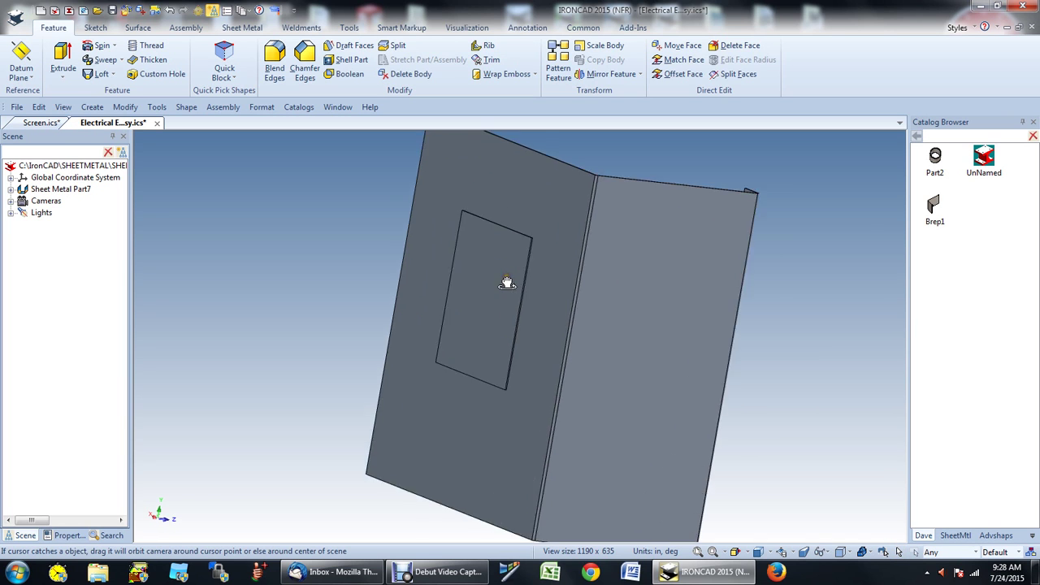
pyautogui.click(500, 284)
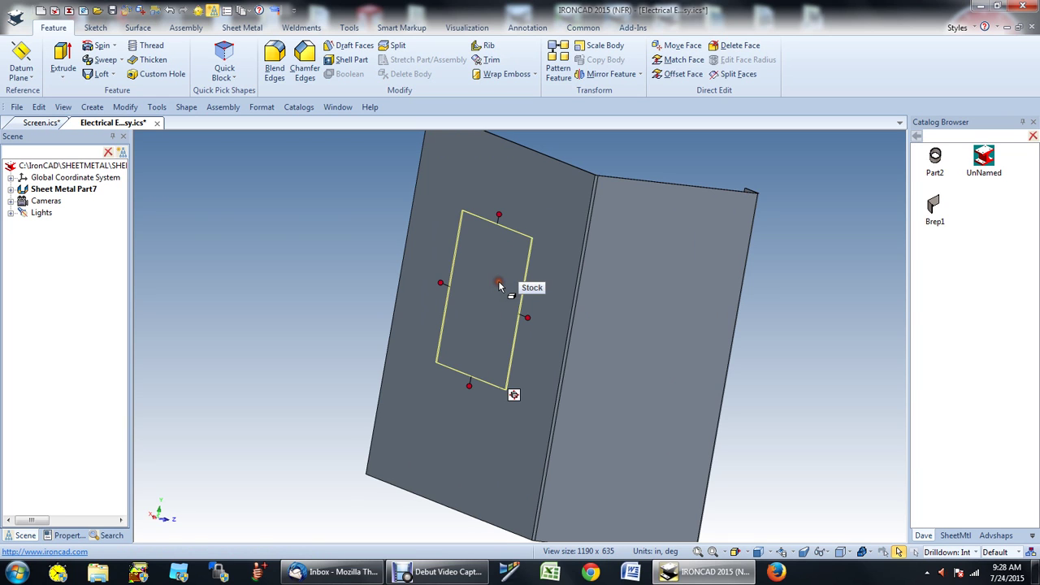
pyautogui.press('Delete')
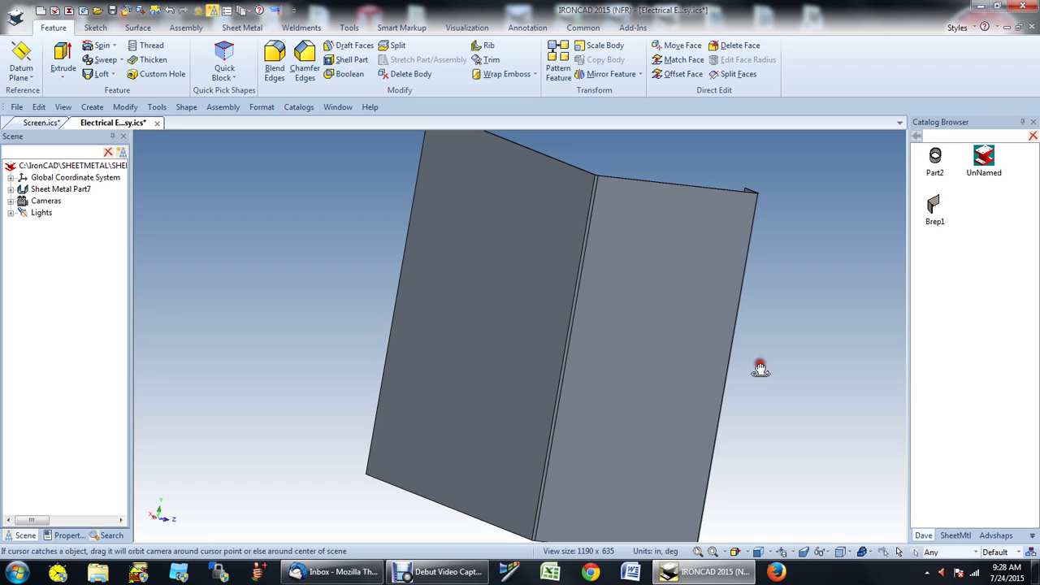
pyautogui.moveTo(757, 366); pyautogui.dragTo(676, 347, button='middle')
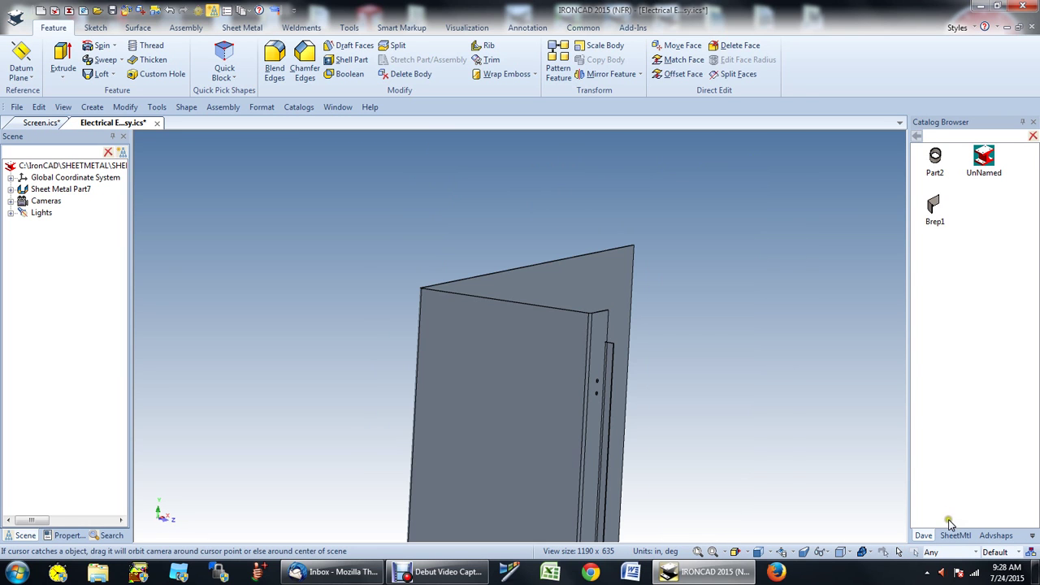
# Step: Attach an Add Stock shape from the sheet-metal catalog to the upper edge of the part's back face
pyautogui.click(955, 535)
pyautogui.scroll(2, 790, 191)
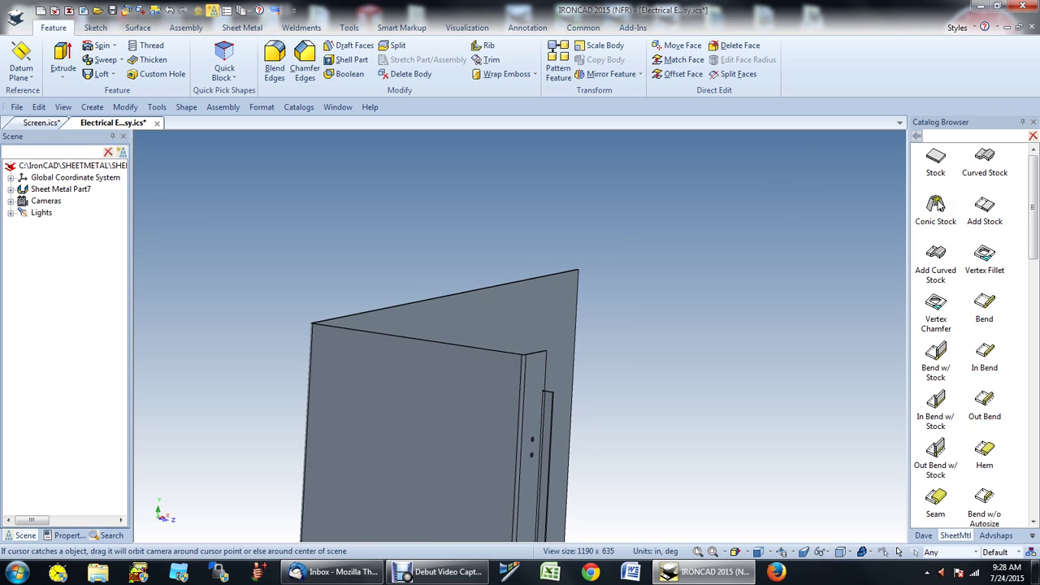
pyautogui.moveTo(985, 213); pyautogui.dragTo(490, 284)
pyautogui.click(718, 313)
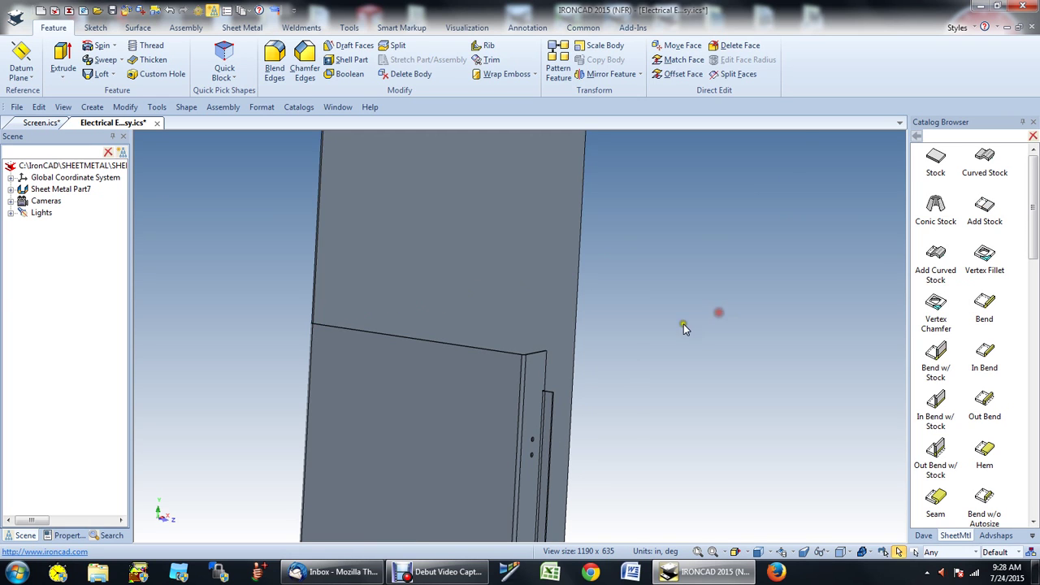
# Step: Add an In Bend w/ Stock shape along the upper edge of the newly added stock
pyautogui.scroll(-3, 685, 325)
pyautogui.scroll(3, 504, 195)
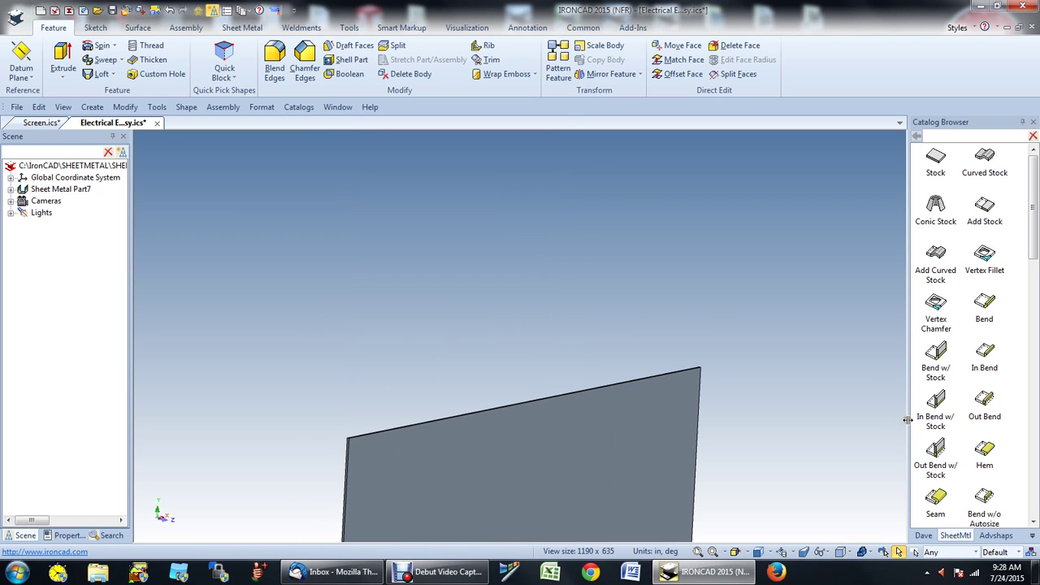
pyautogui.scroll(1, 908, 421)
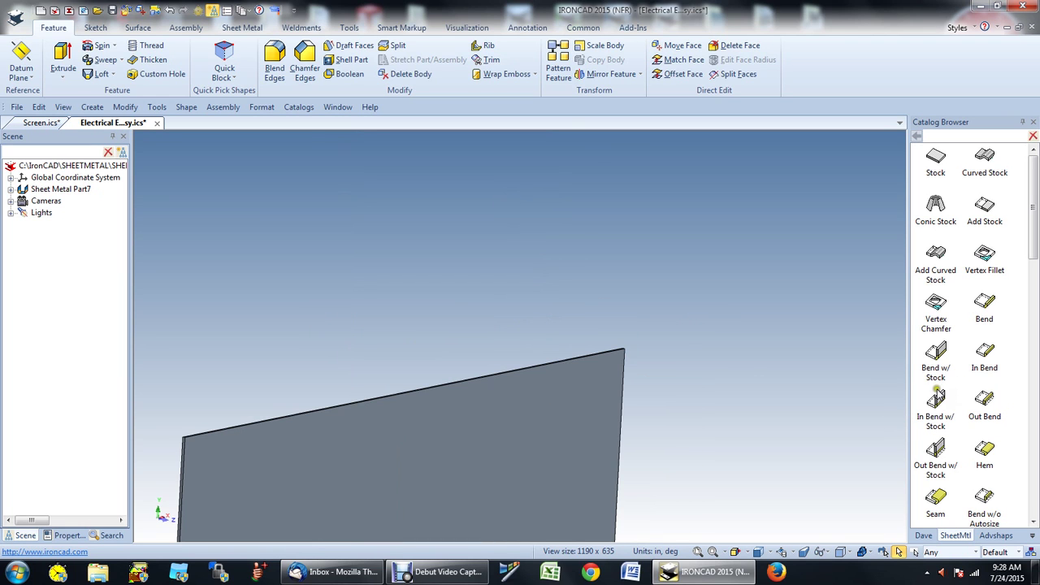
pyautogui.moveTo(937, 393); pyautogui.dragTo(566, 361)
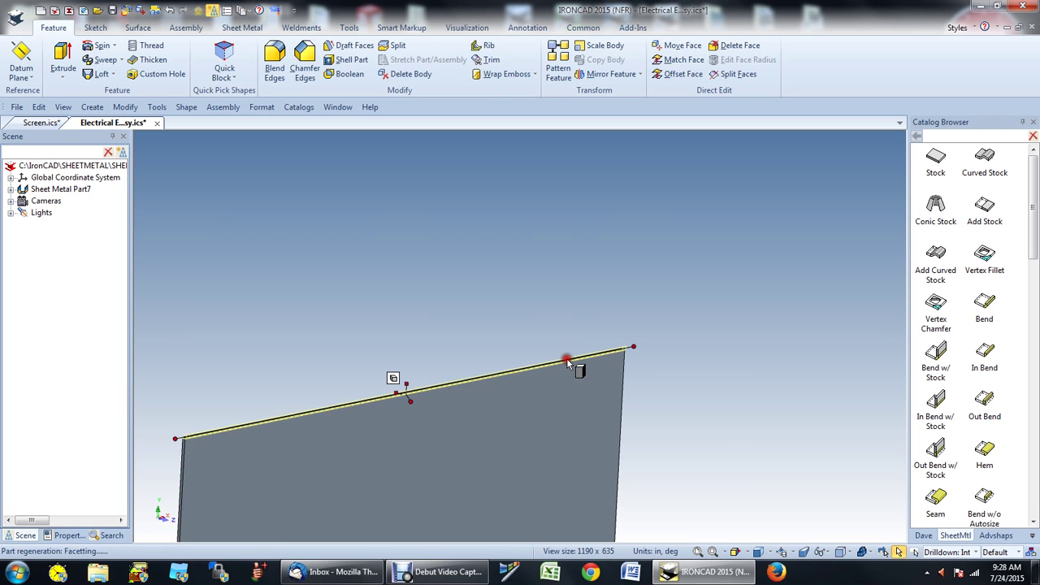
# Step: Lengthen the new bend's flange by pulling its free edge outward to form a wider top flange
pyautogui.click(495, 387)
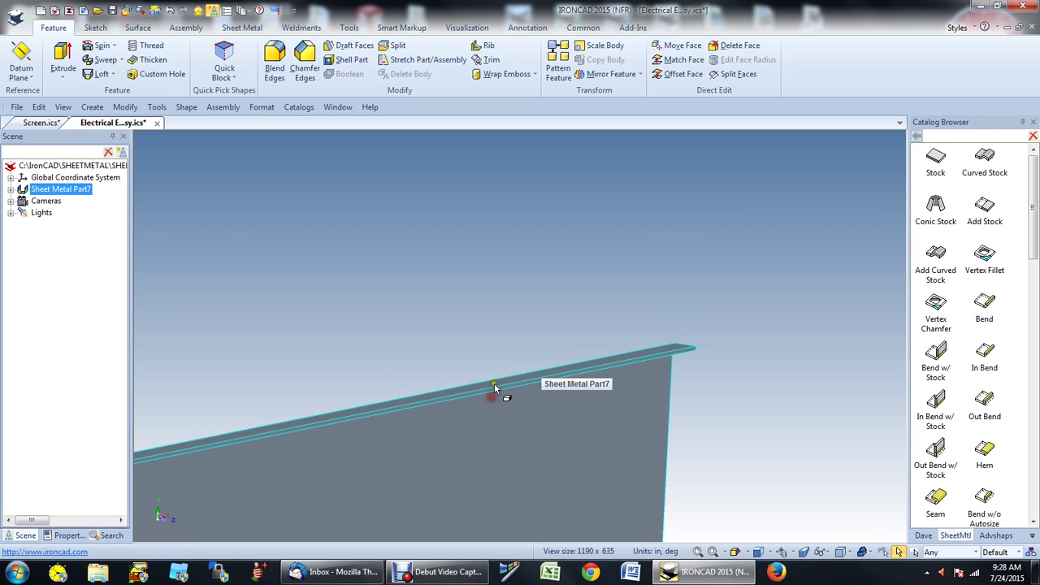
pyautogui.click(494, 387)
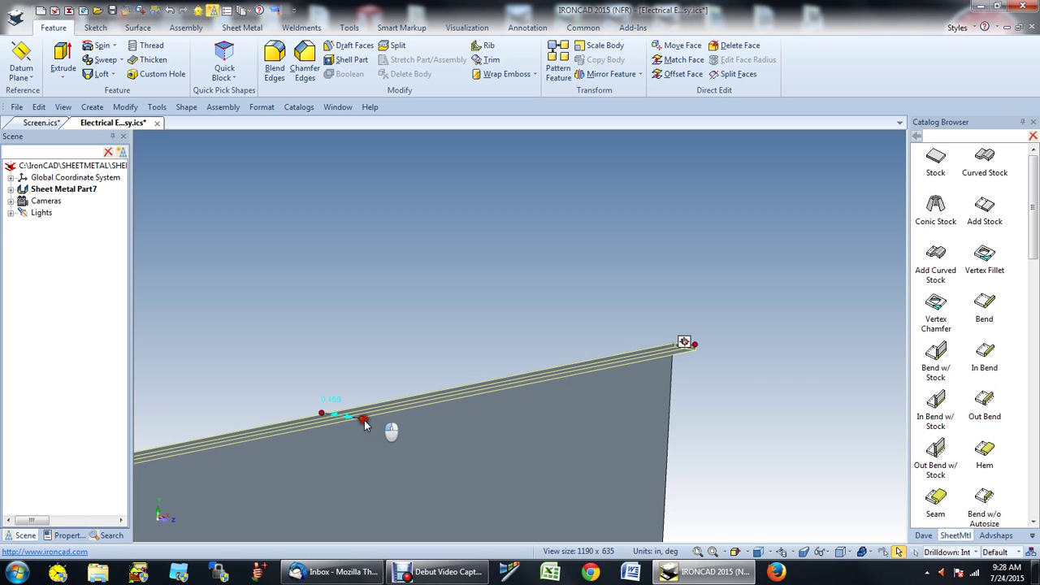
pyautogui.moveTo(365, 421); pyautogui.dragTo(529, 474)
pyautogui.click(562, 239)
pyautogui.scroll(-3, 567, 269)
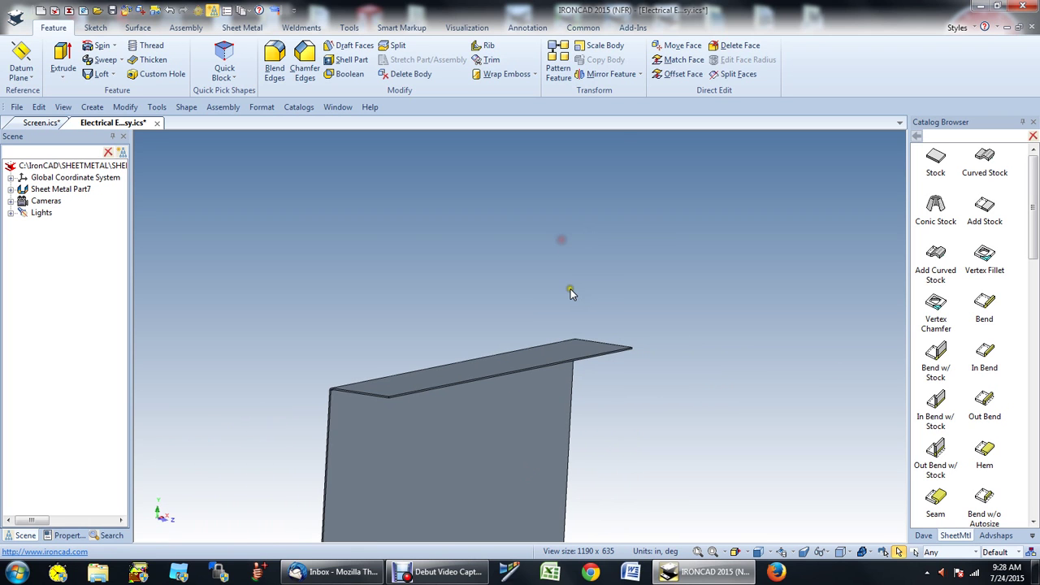
pyautogui.scroll(-5, 570, 293)
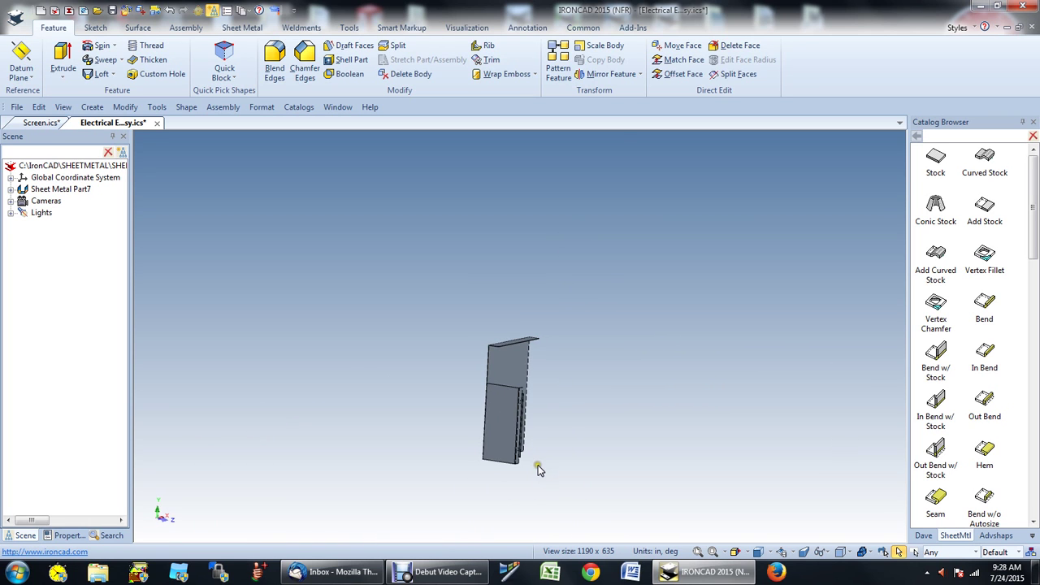
pyautogui.scroll(2, 538, 465)
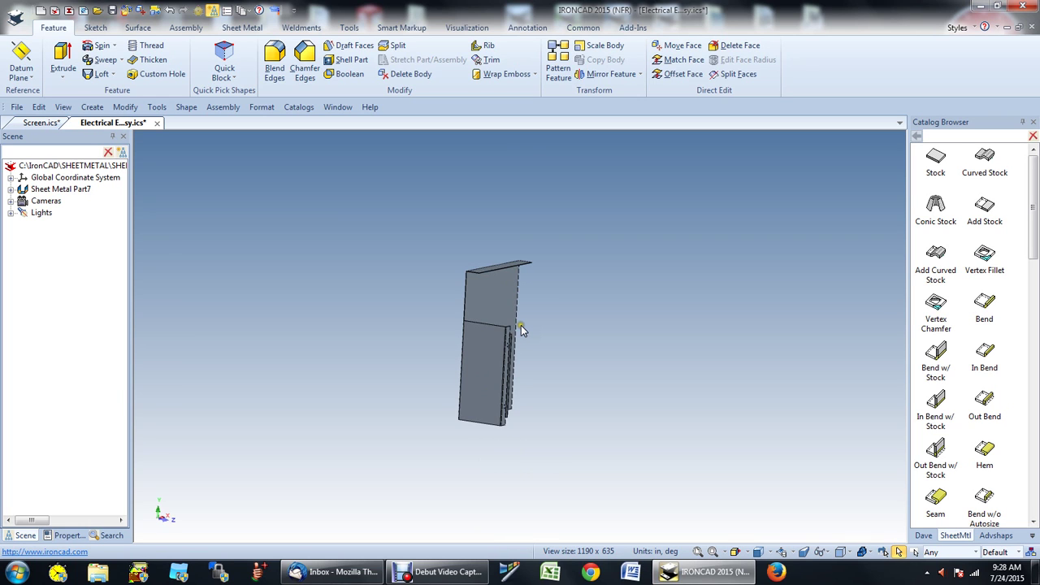
pyautogui.scroll(1, 521, 328)
pyautogui.scroll(1, 521, 328)
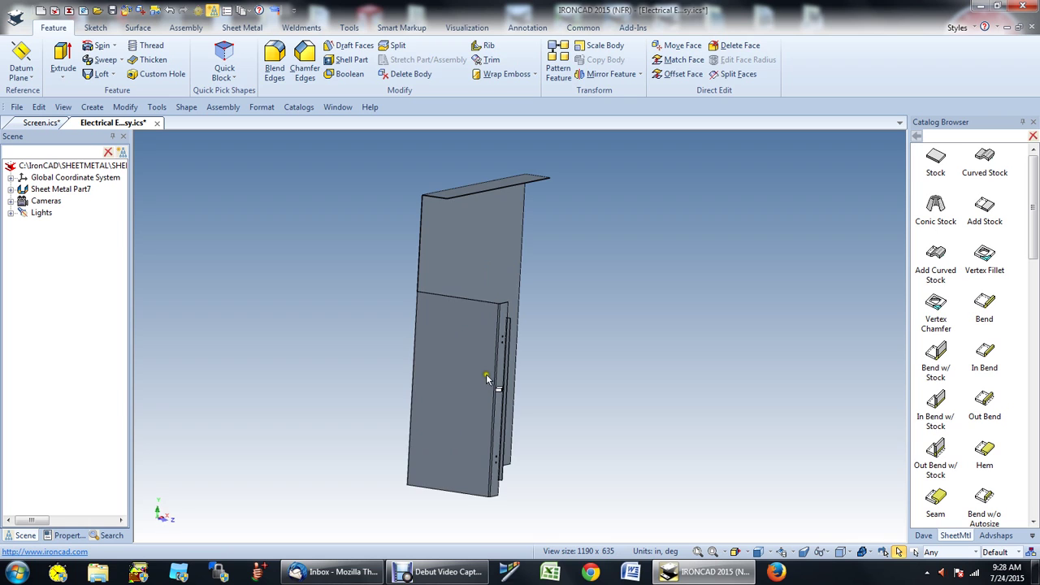
pyautogui.scroll(1, 486, 375)
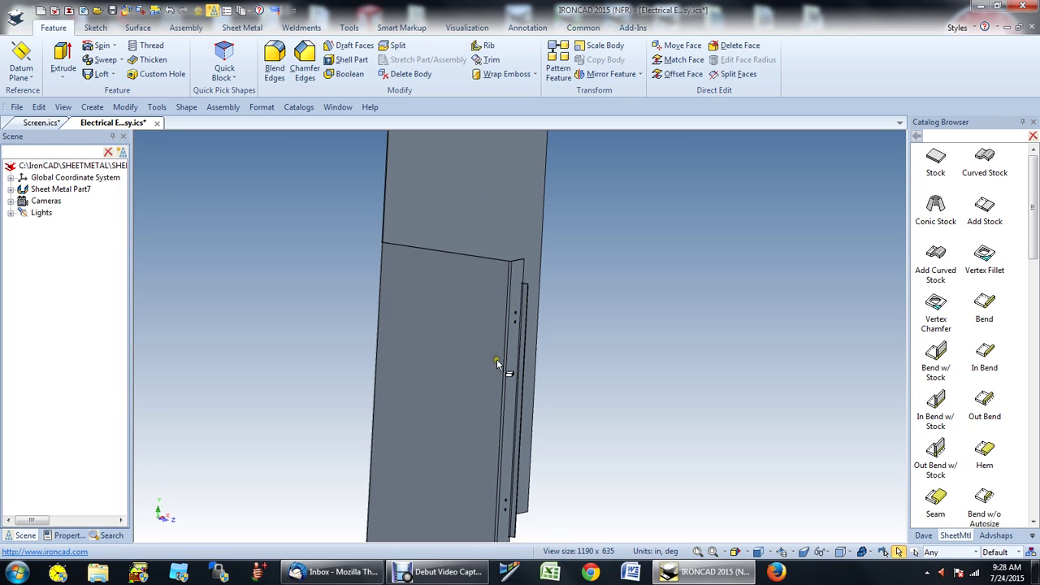
pyautogui.scroll(-2, 497, 358)
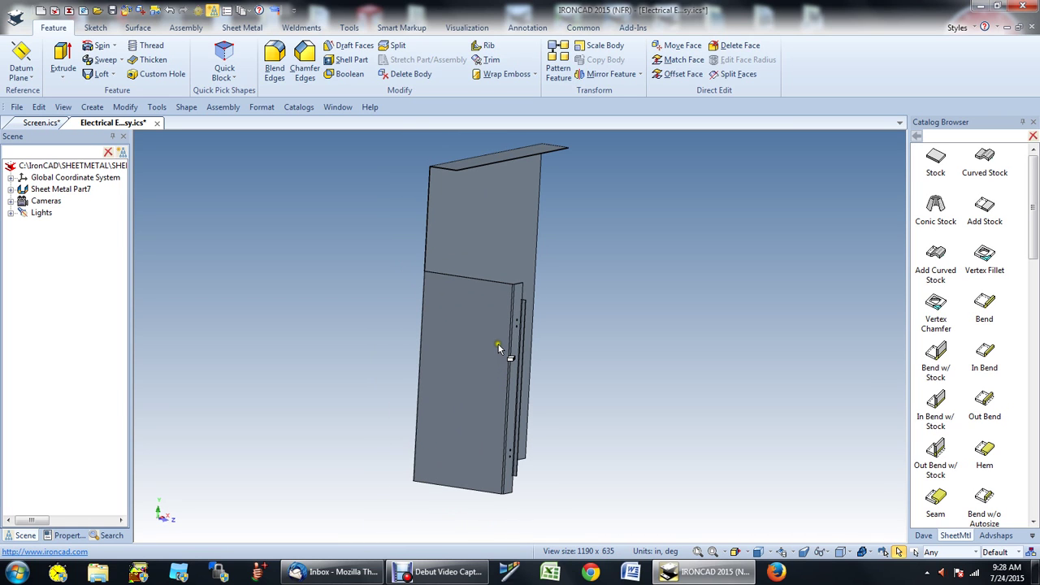